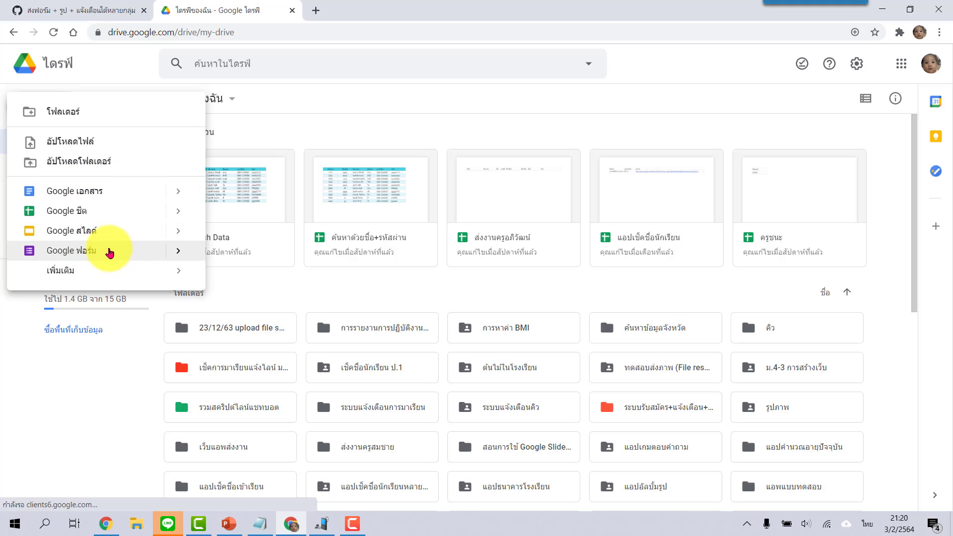
Create a new blank Google Form from Drive and title it "ฟอร์มบันทึกการทำความสะอาด"
{"action": "left_click", "coordinate": [107, 251]}
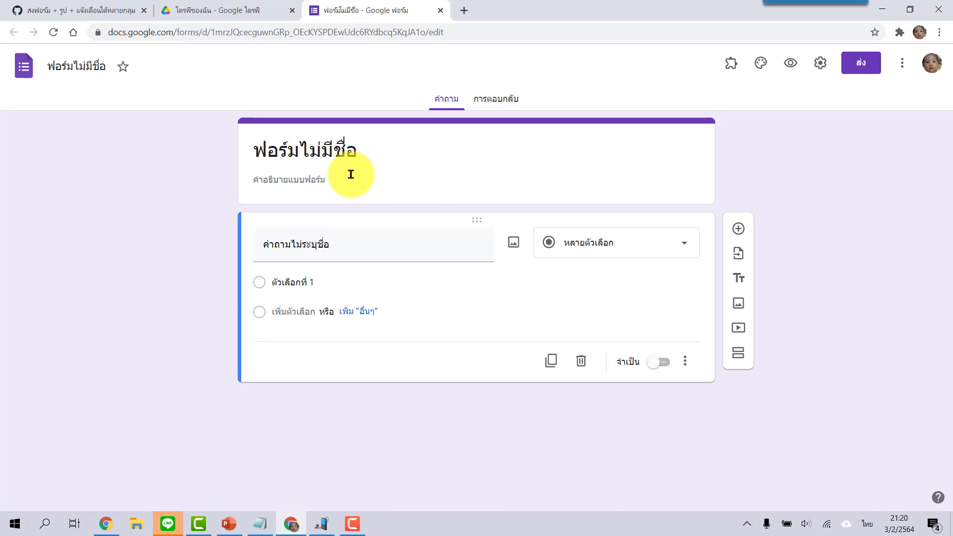
{"action": "left_click", "coordinate": [315, 149]}
{"action": "left_click", "coordinate": [361, 155]}
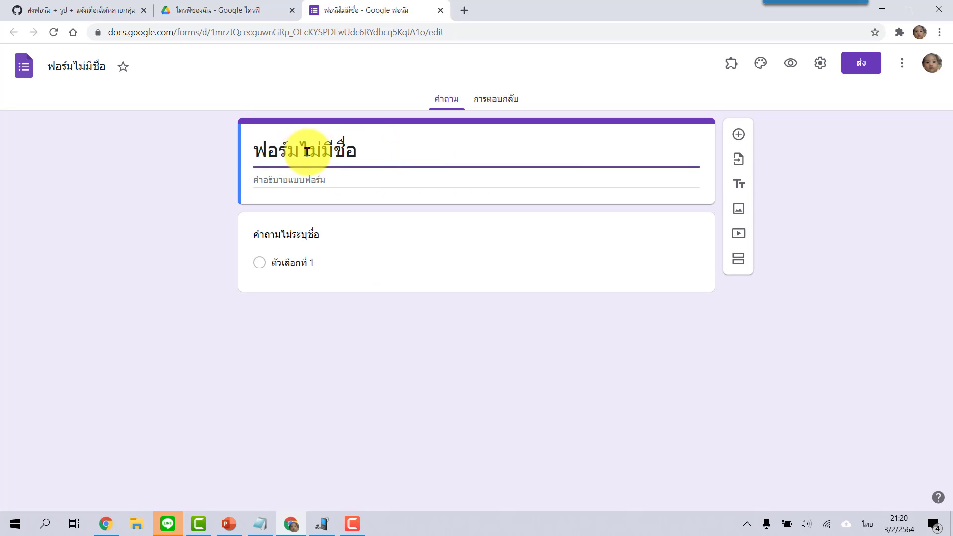
{"action": "left_click_drag", "start_coordinate": [299, 149], "coordinate": [375, 151]}
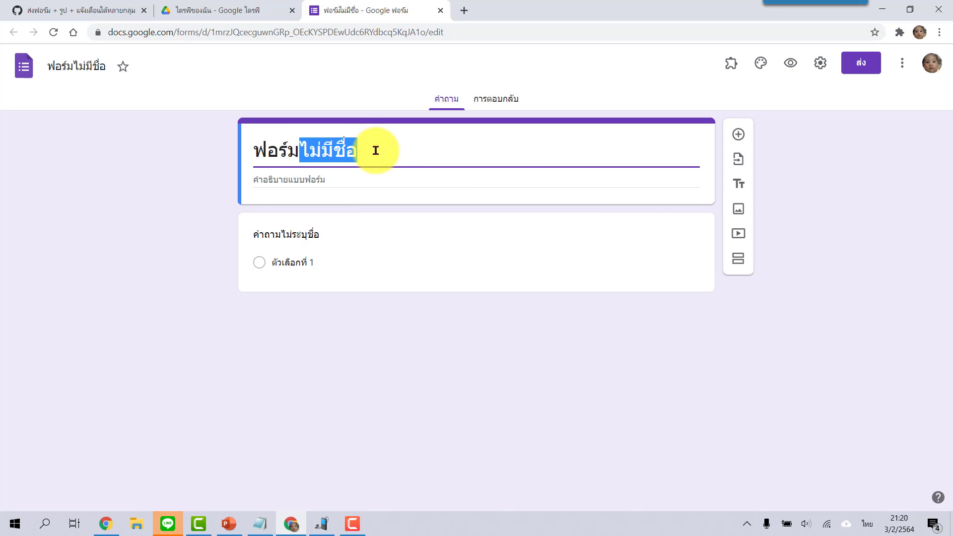
{"action": "type", "text": "บันทึก"}
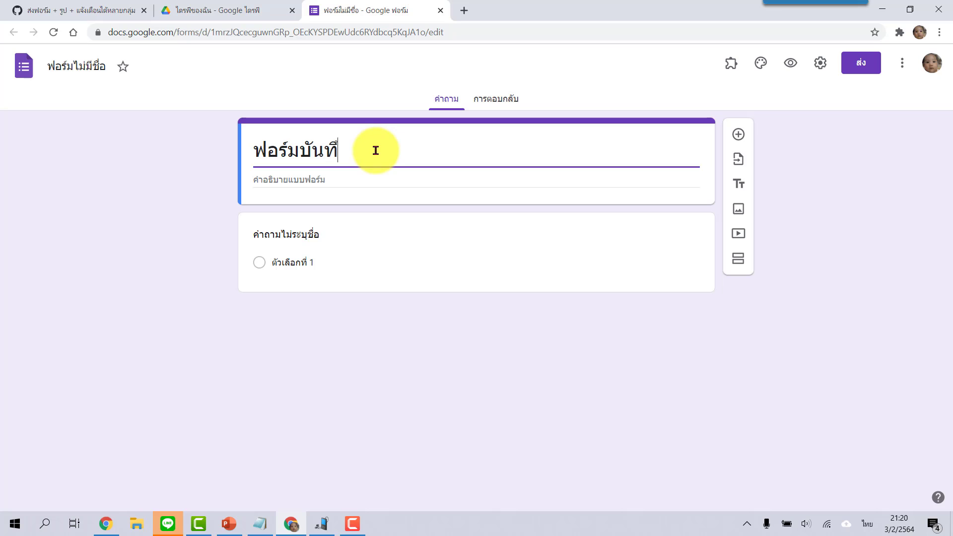
{"action": "type", "text": "กา"}
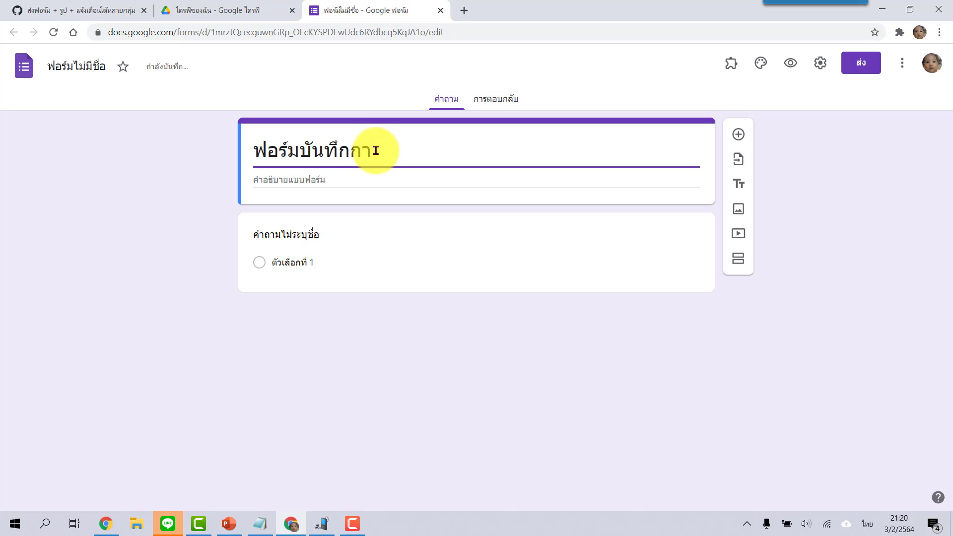
{"action": "type", "text": "รทำความสะอ"}
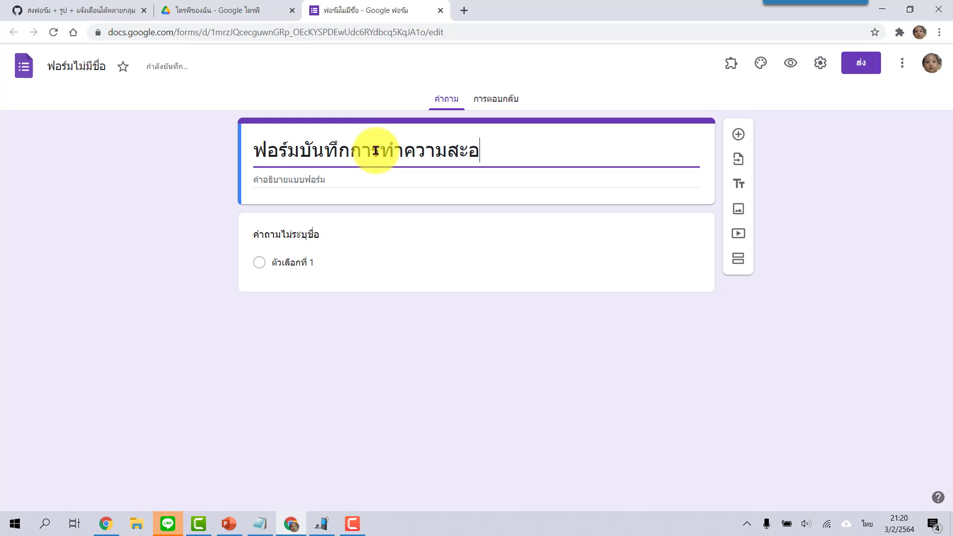
{"action": "type", "text": "าด"}
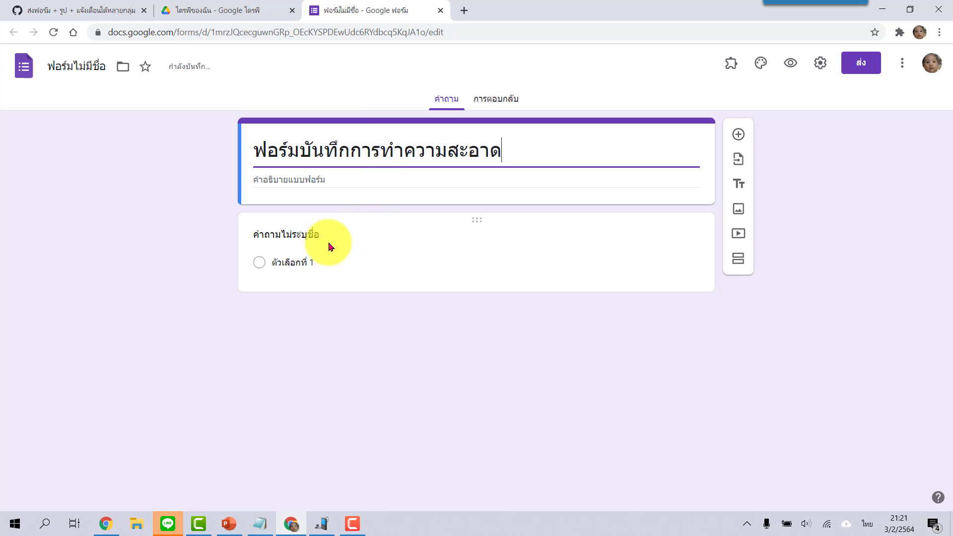
Set up the first question as "ชื่อ สกุล" with a short answer (คำตอบสั้นๆ) and make it required
{"action": "left_click", "coordinate": [312, 239]}
{"action": "type", "text": "ชื่อ"}
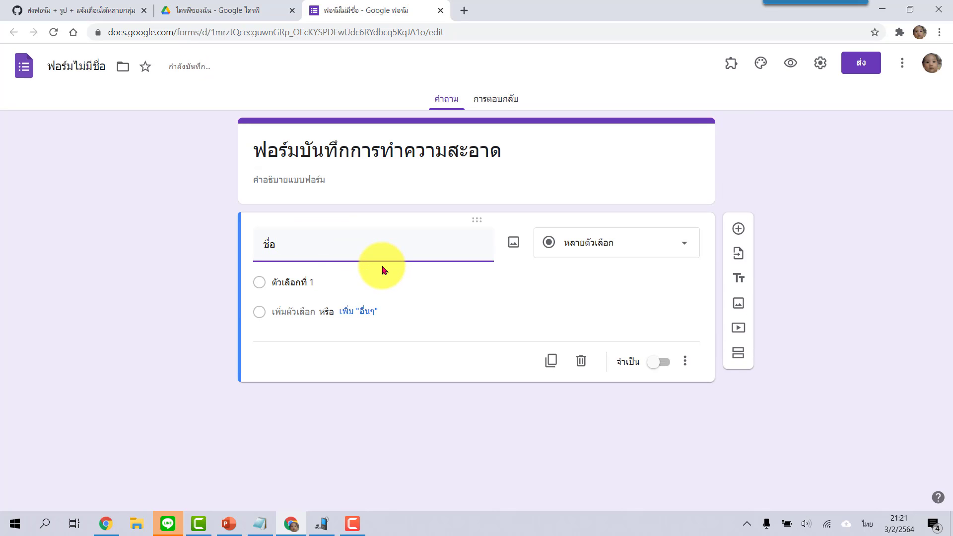
{"action": "type", "text": " สกุล"}
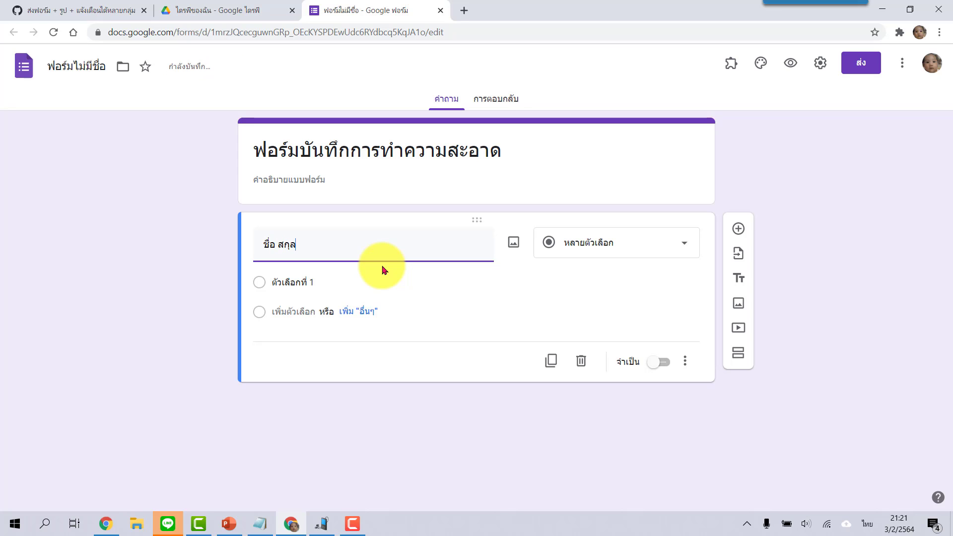
{"action": "left_click", "coordinate": [617, 250]}
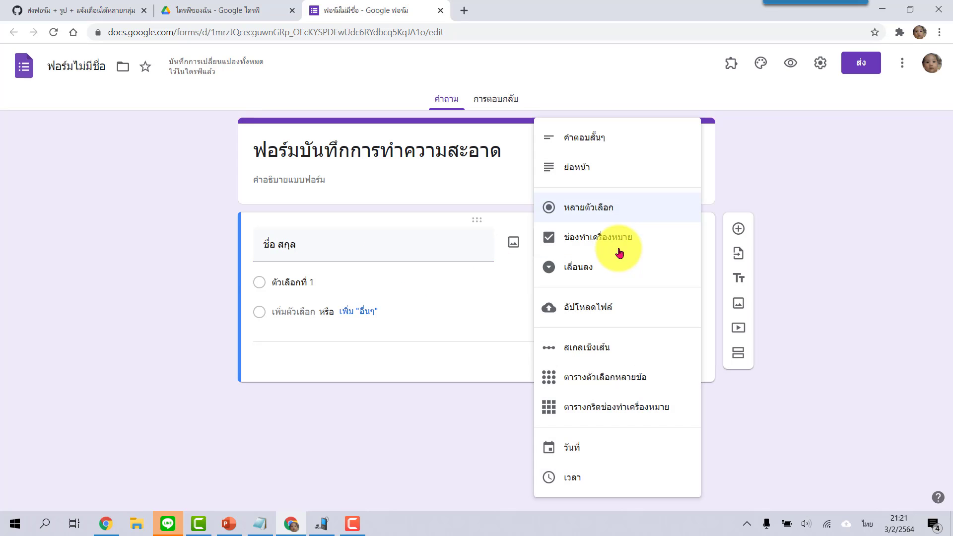
{"action": "left_click", "coordinate": [626, 141]}
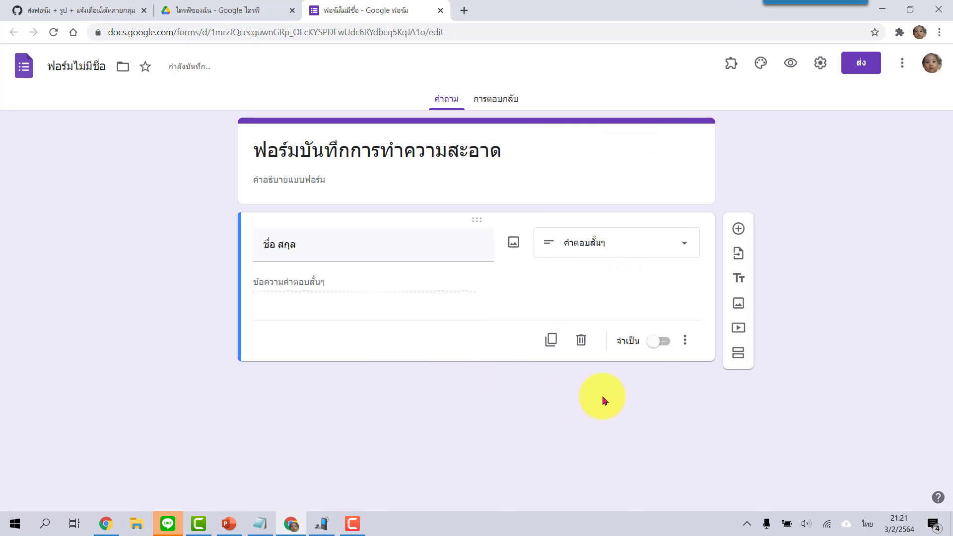
{"action": "left_click", "coordinate": [665, 341]}
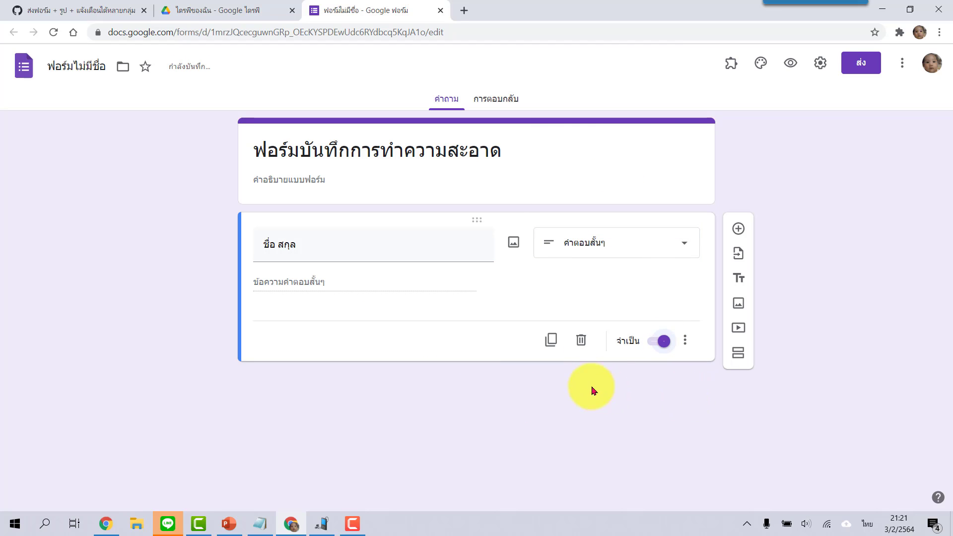
Duplicate the question twice to add a required short-answer question "บริเวณที่รับผิดชอบ" and a required date question "วันที่"
{"action": "left_click", "coordinate": [551, 340]}
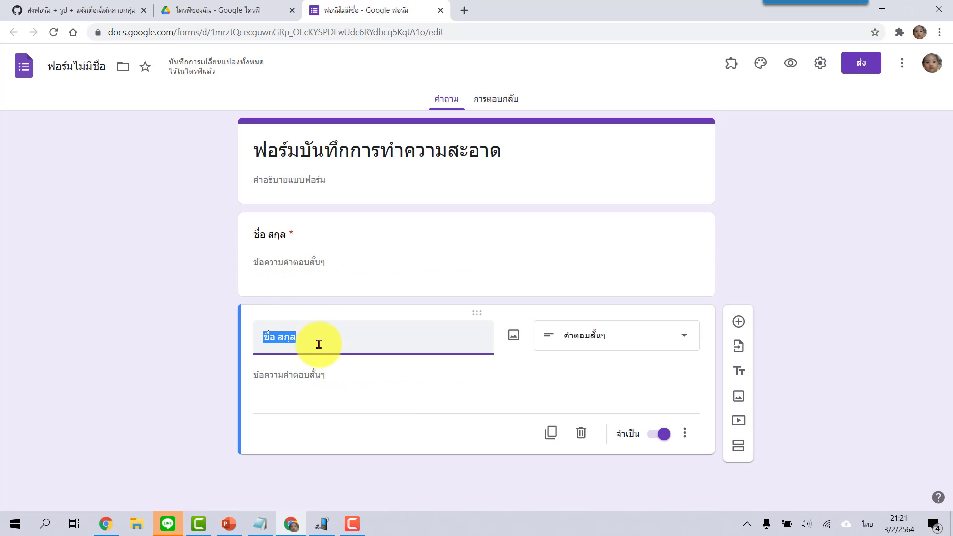
{"action": "type", "text": "บริเวณที่รับผิด"}
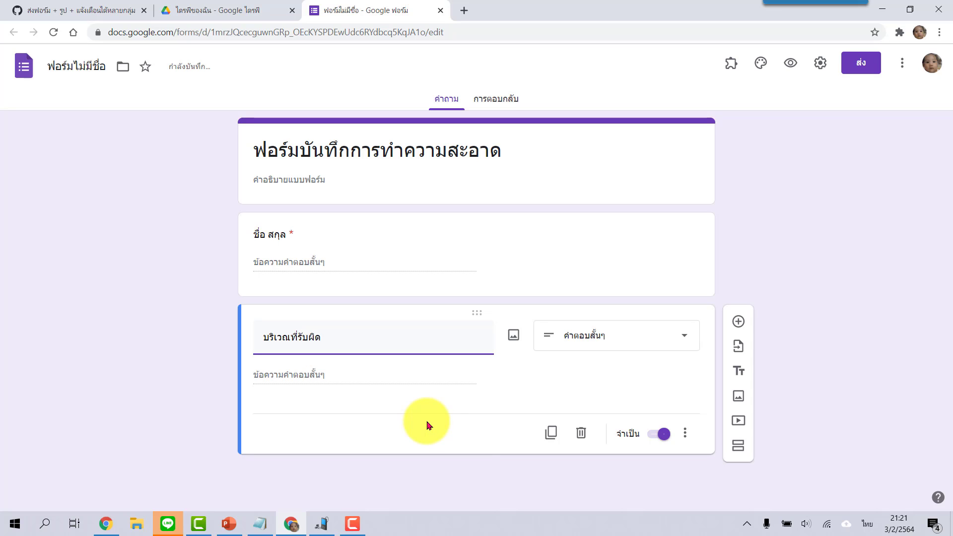
{"action": "type", "text": "ชอบ"}
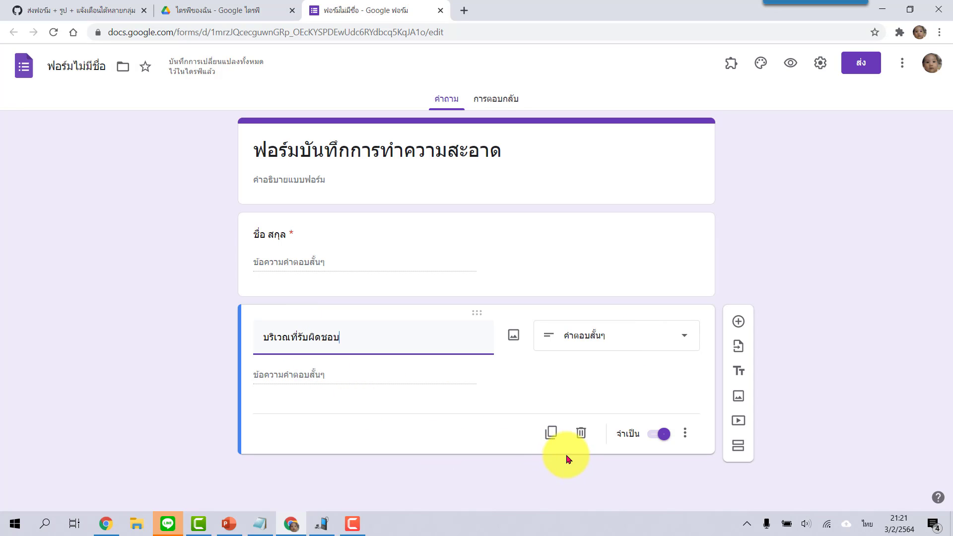
{"action": "left_click", "coordinate": [552, 436]}
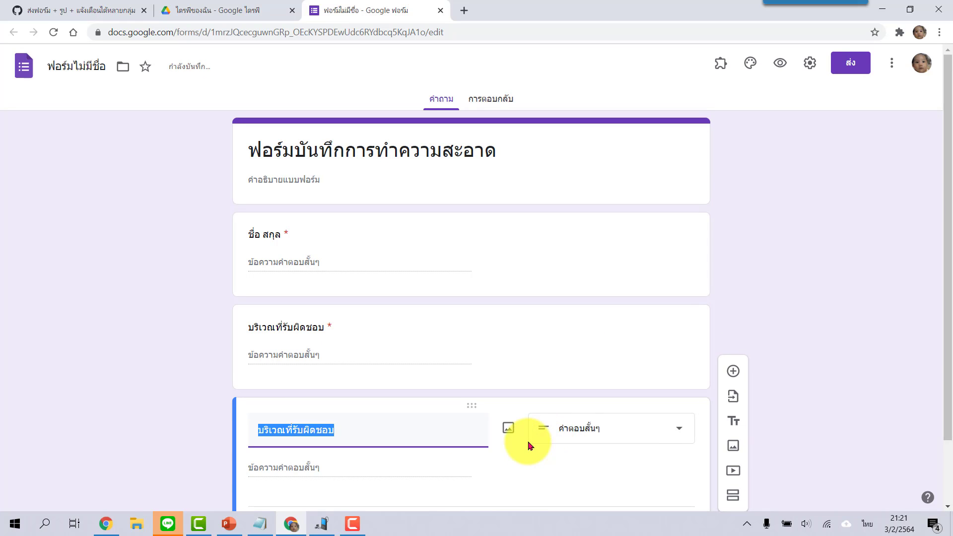
{"action": "type", "text": "วันที่"}
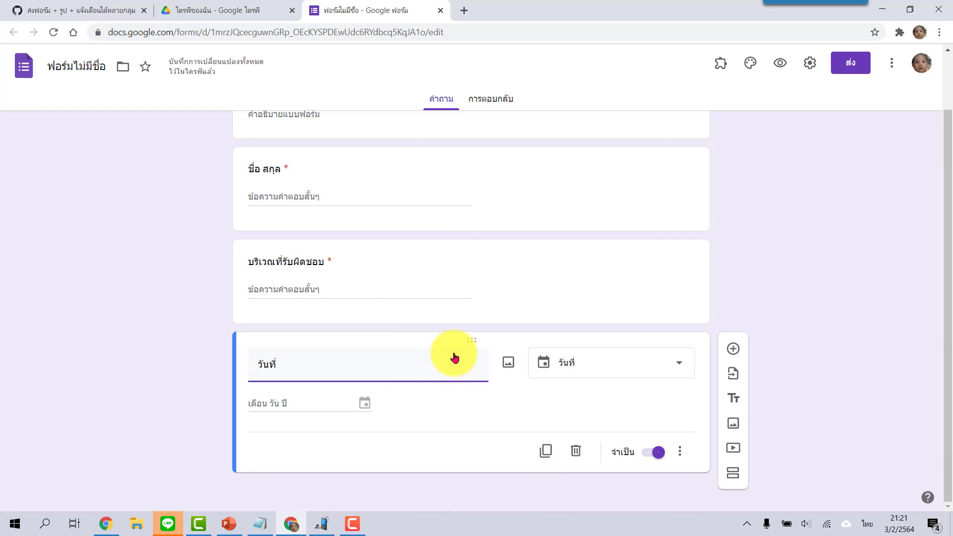
Duplicate the date question, rename the copy "รูปภาพ", and change it to a file upload (อัปโหลดไฟล์) question, accepting the upload notice
{"action": "left_click", "coordinate": [545, 453]}
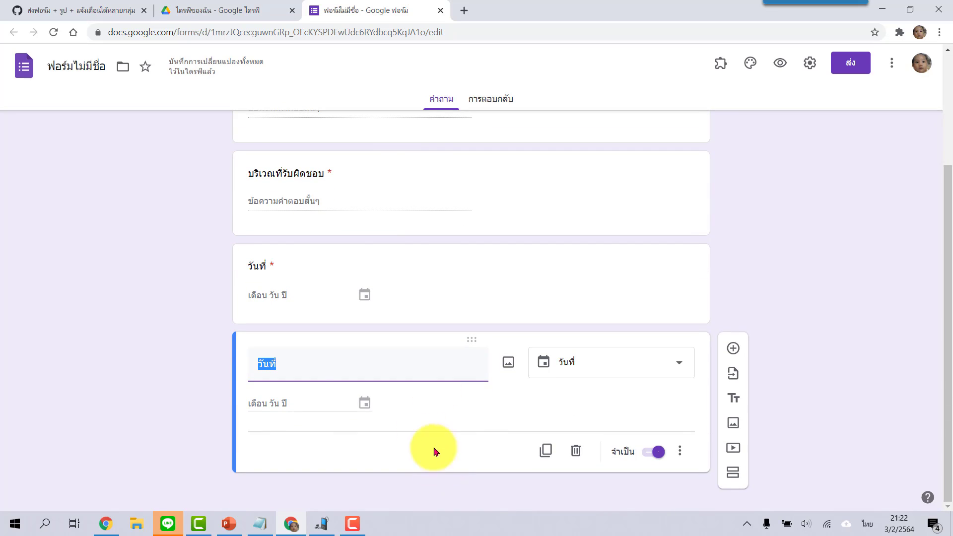
{"action": "type", "text": "ร"}
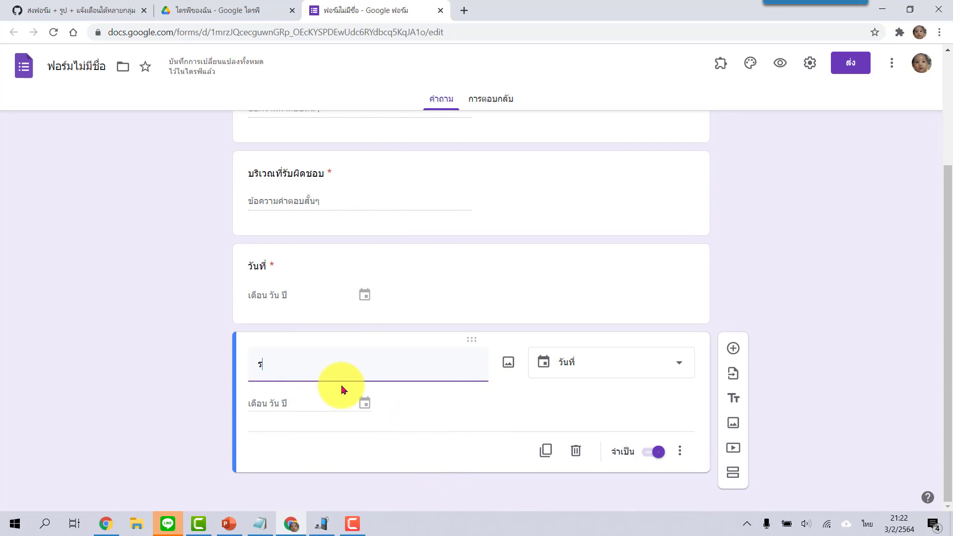
{"action": "type", "text": "ูปภาพ"}
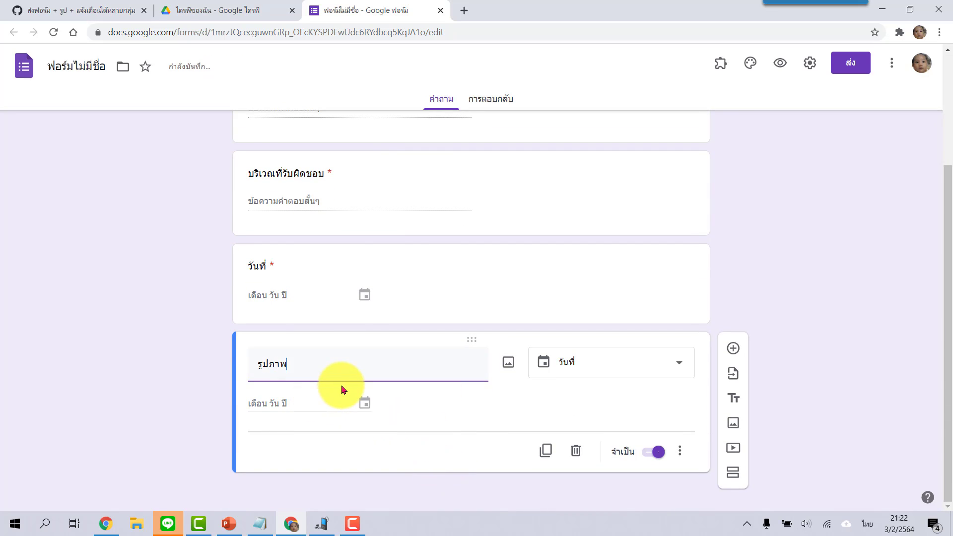
{"action": "left_click", "coordinate": [602, 363]}
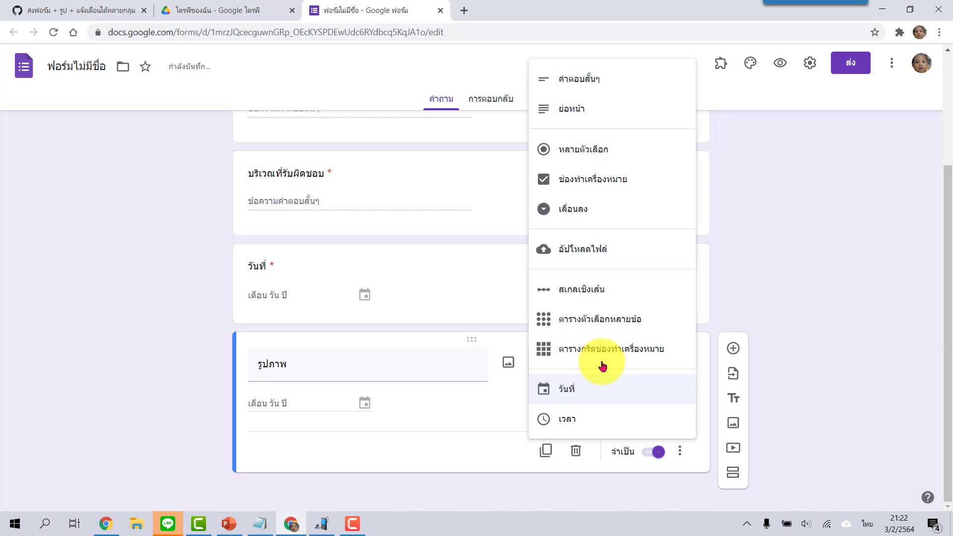
{"action": "left_click", "coordinate": [607, 253]}
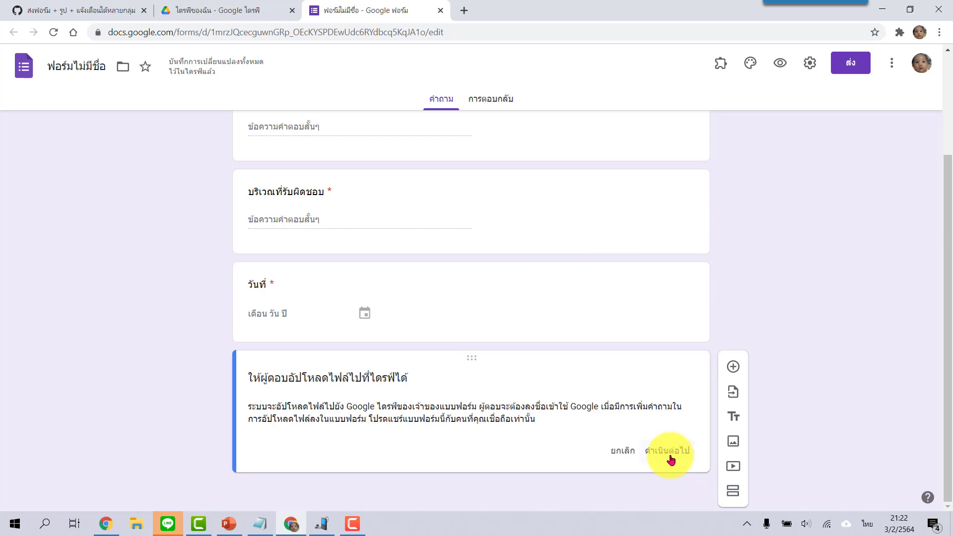
{"action": "left_click", "coordinate": [678, 462]}
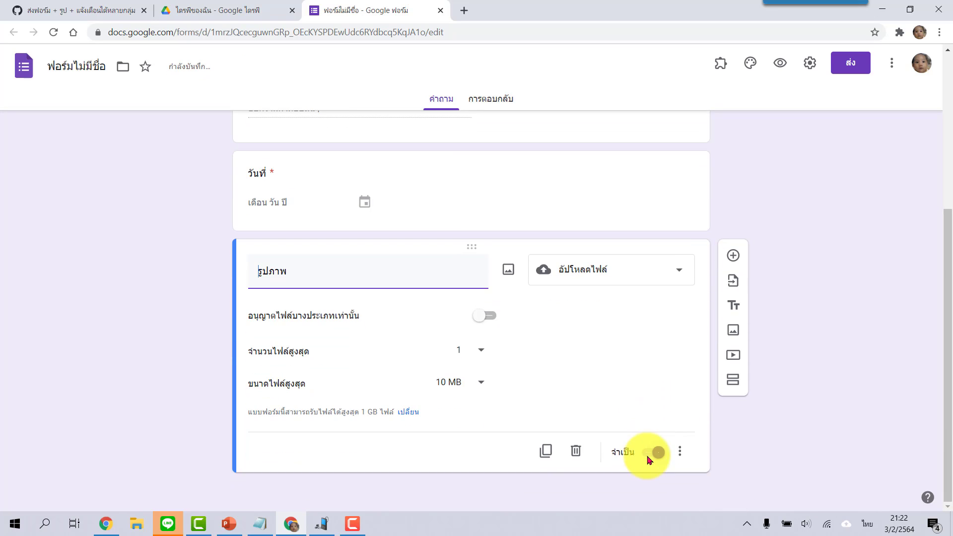
Restrict the "รูปภาพ" upload question to specific file types, allowing only images (รูปภาพ)
{"action": "left_click", "coordinate": [487, 318]}
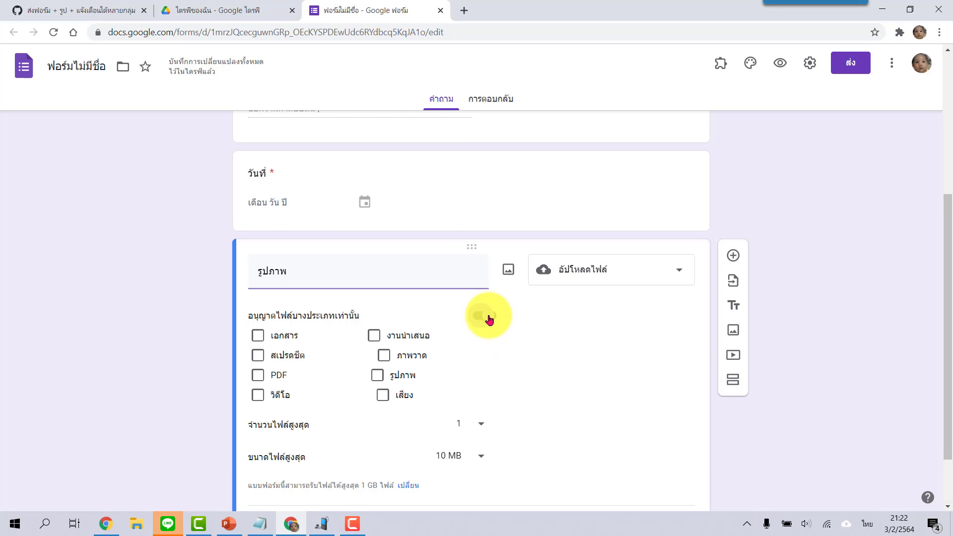
{"action": "left_click", "coordinate": [377, 375]}
{"action": "scroll", "coordinate": [517, 383], "scroll_direction": "down", "scroll_amount": 2}
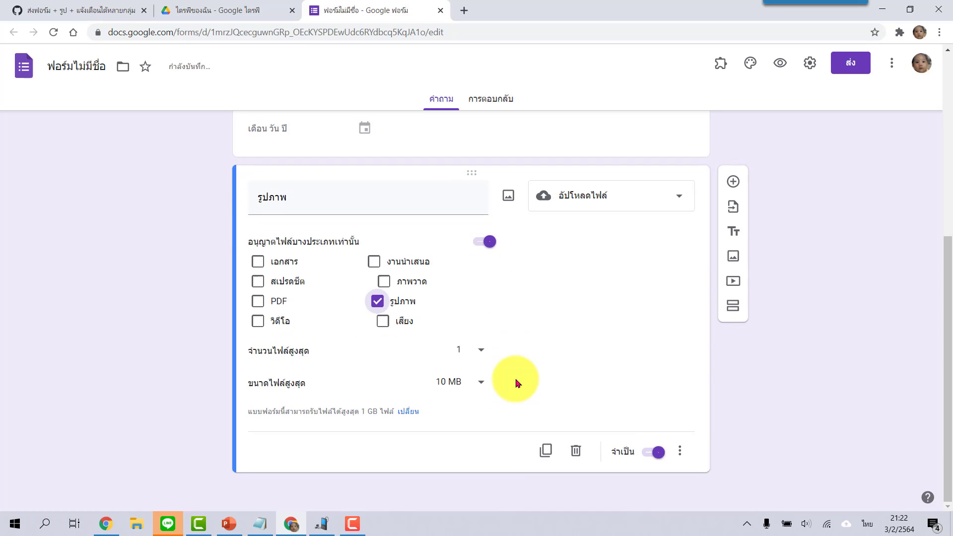
Rename the form file to match its title, "ฟอร์มบันทึกการทำความสะอาด"
{"action": "scroll", "coordinate": [526, 380], "scroll_direction": "up", "scroll_amount": 6}
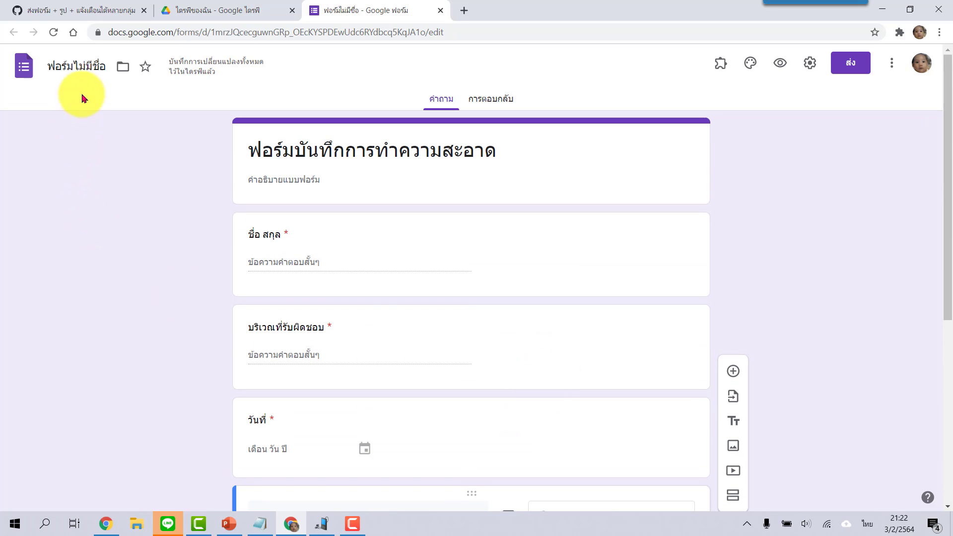
{"action": "left_click", "coordinate": [76, 65]}
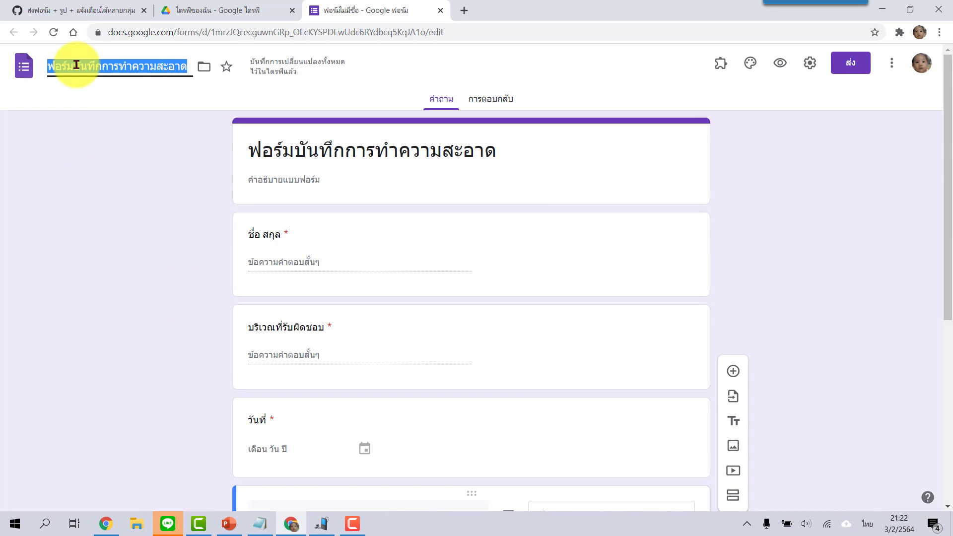
{"action": "left_click", "coordinate": [397, 150]}
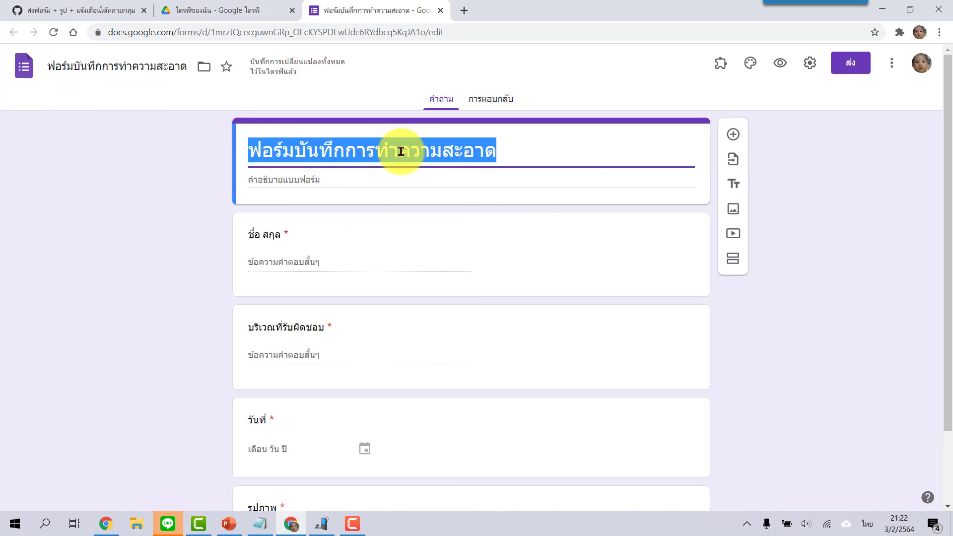
{"action": "left_click", "coordinate": [373, 159]}
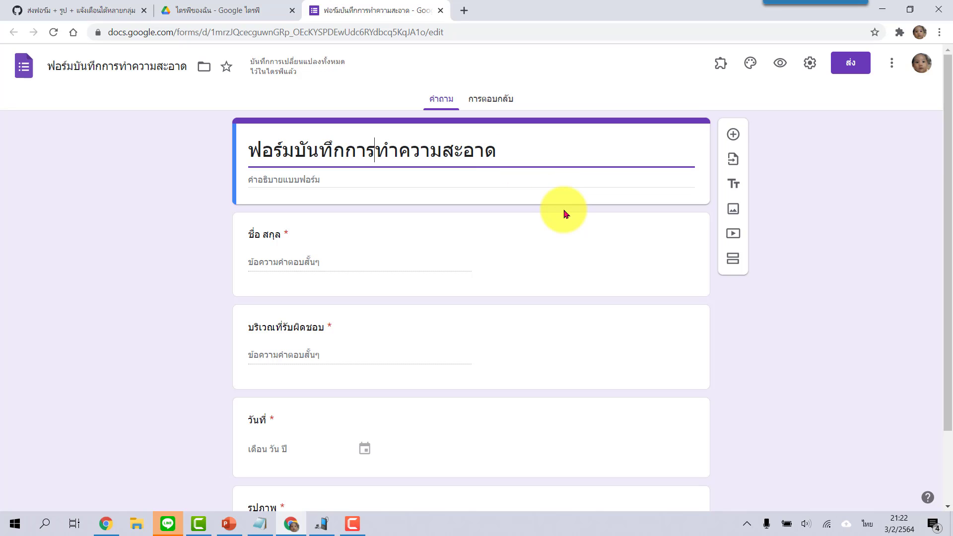
Preview the form and fill in the respondent's full name and "หน้าอาคาร 1" as the responsible area (บริเวณที่รับผิดชอบ)
{"action": "scroll", "coordinate": [564, 213], "scroll_direction": "down", "scroll_amount": 2}
{"action": "scroll", "coordinate": [564, 213], "scroll_direction": "up", "scroll_amount": 2}
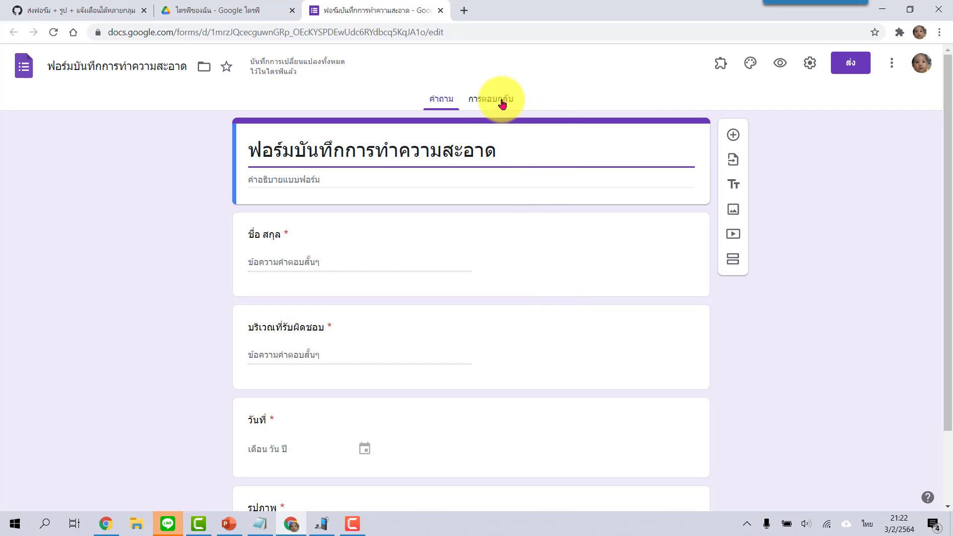
{"action": "left_click", "coordinate": [780, 63]}
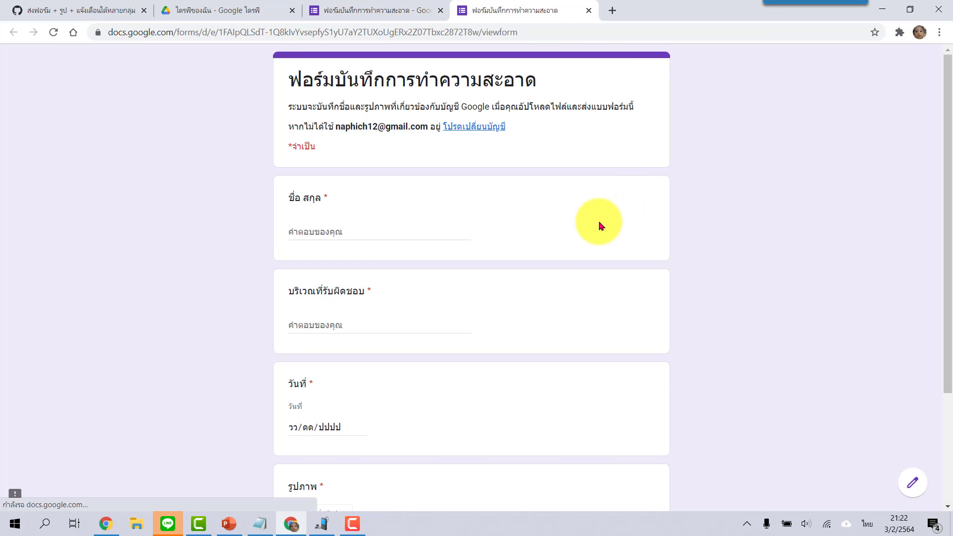
{"action": "scroll", "coordinate": [442, 281], "scroll_direction": "down", "scroll_amount": 1}
{"action": "left_click", "coordinate": [367, 170]}
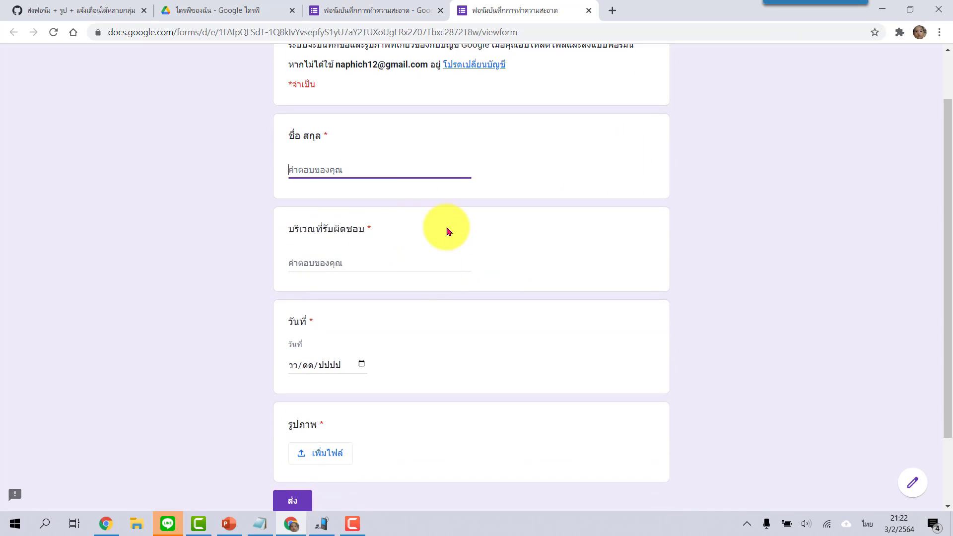
{"action": "type", "text": "สมชาย เรียนดี"}
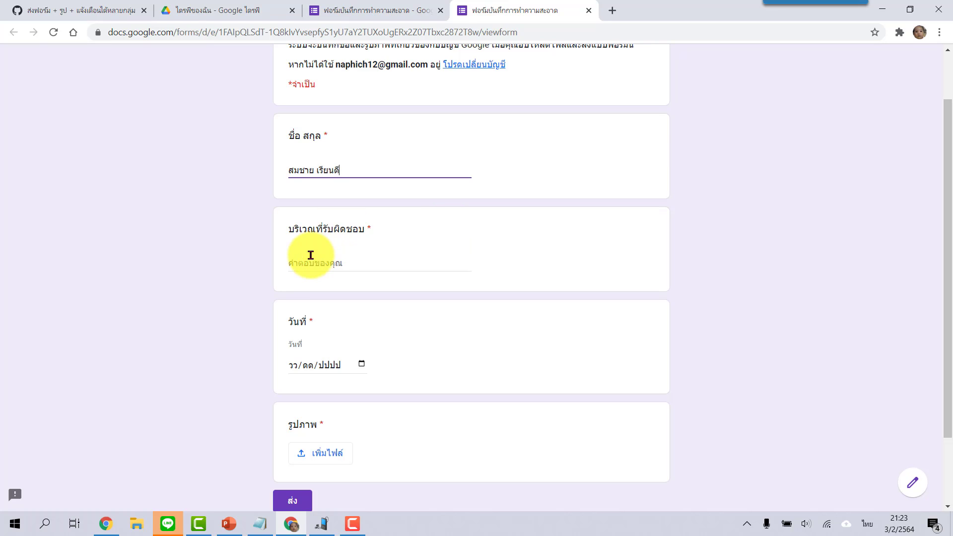
{"action": "left_click", "coordinate": [314, 263]}
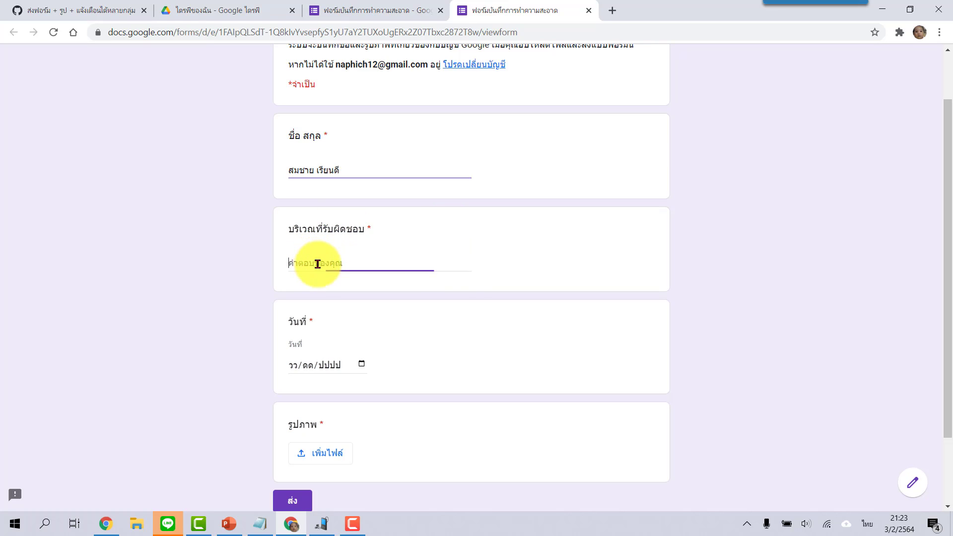
{"action": "type", "text": "หน้าอาคาร 1"}
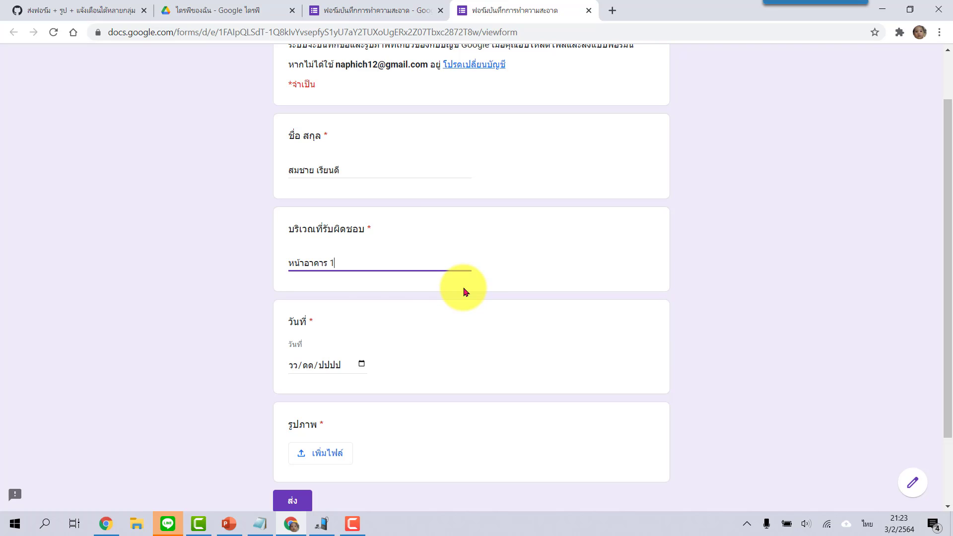
Set the date (วันที่) answer of the sample response to 03/02/2021
{"action": "scroll", "coordinate": [465, 291], "scroll_direction": "down", "scroll_amount": 2}
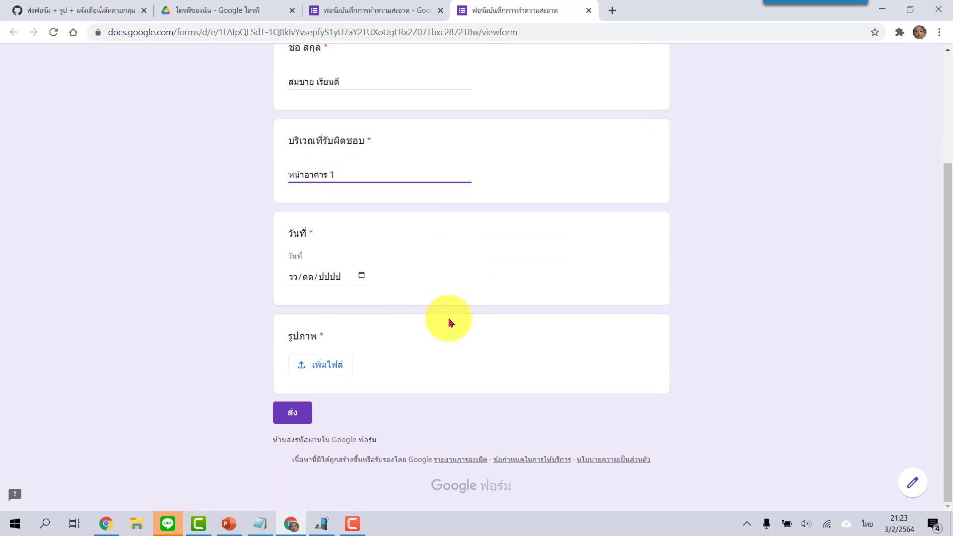
{"action": "left_click", "coordinate": [362, 277]}
{"action": "left_click", "coordinate": [339, 338]}
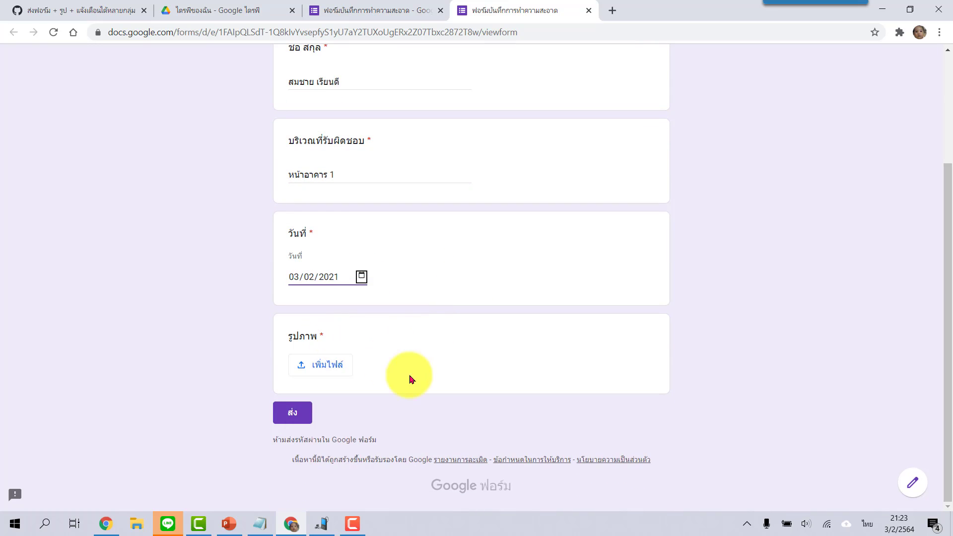
Upload 3.png from the desktop folder "รูปทำแอป" to the รูปภาพ question, submit the response, and close the form preview
{"action": "left_click", "coordinate": [329, 366]}
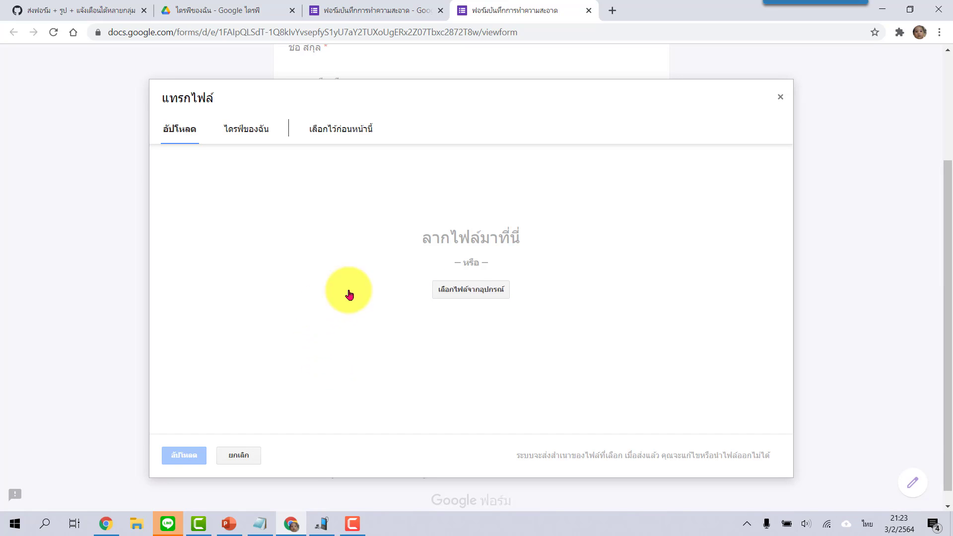
{"action": "left_click", "coordinate": [477, 297]}
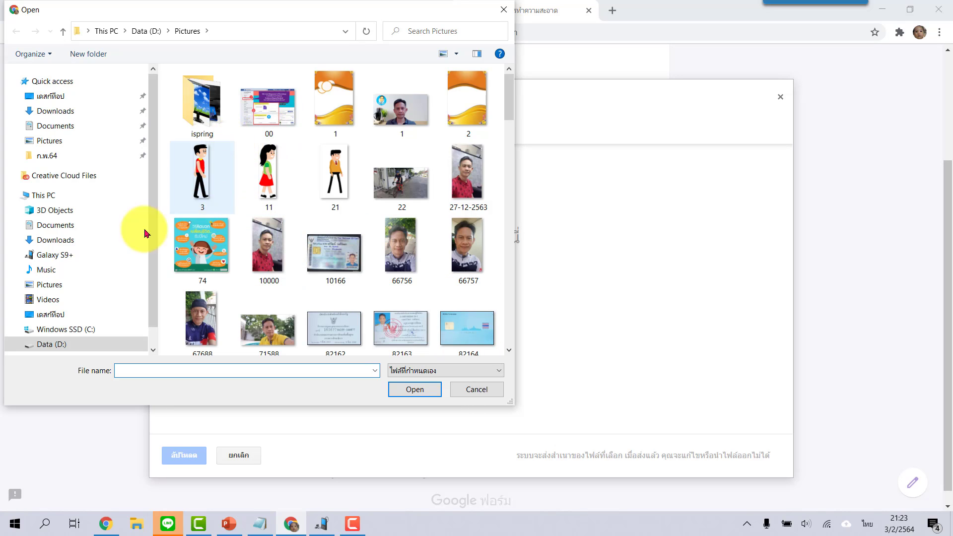
{"action": "left_click", "coordinate": [56, 96]}
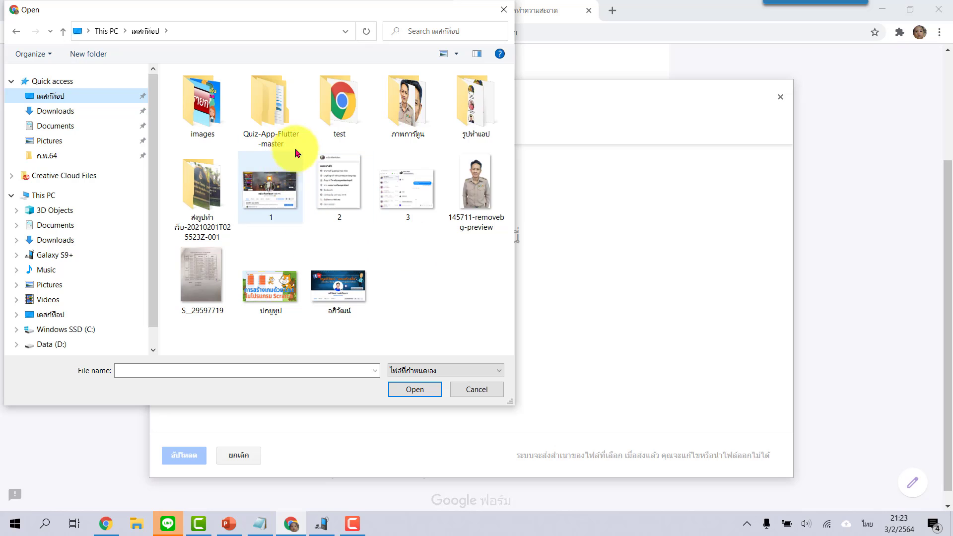
{"action": "double_click", "coordinate": [475, 102]}
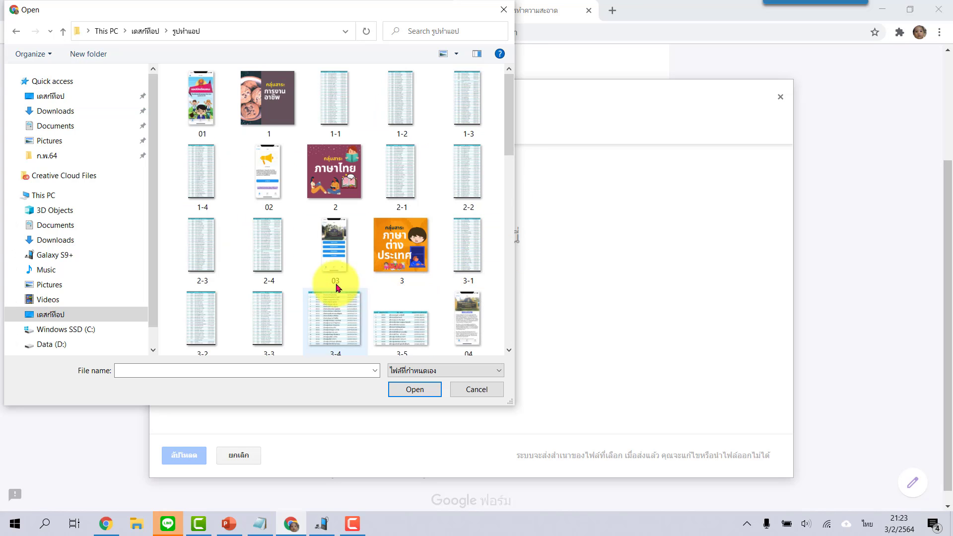
{"action": "double_click", "coordinate": [388, 247]}
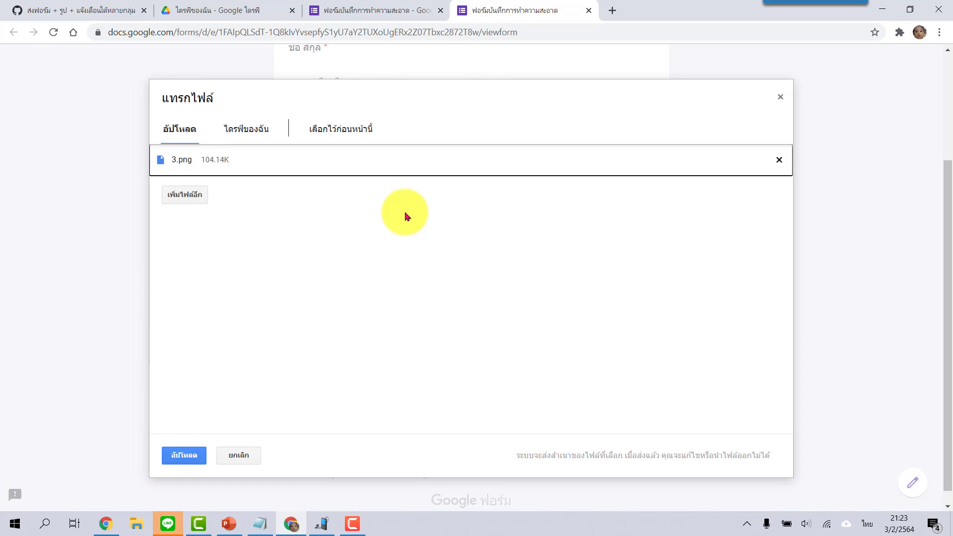
{"action": "left_click", "coordinate": [179, 461]}
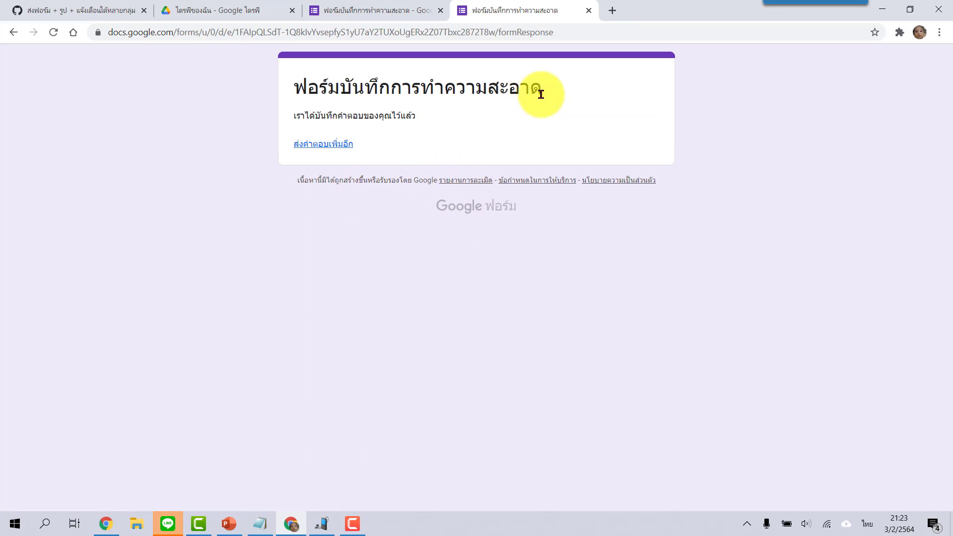
{"action": "left_click", "coordinate": [589, 11]}
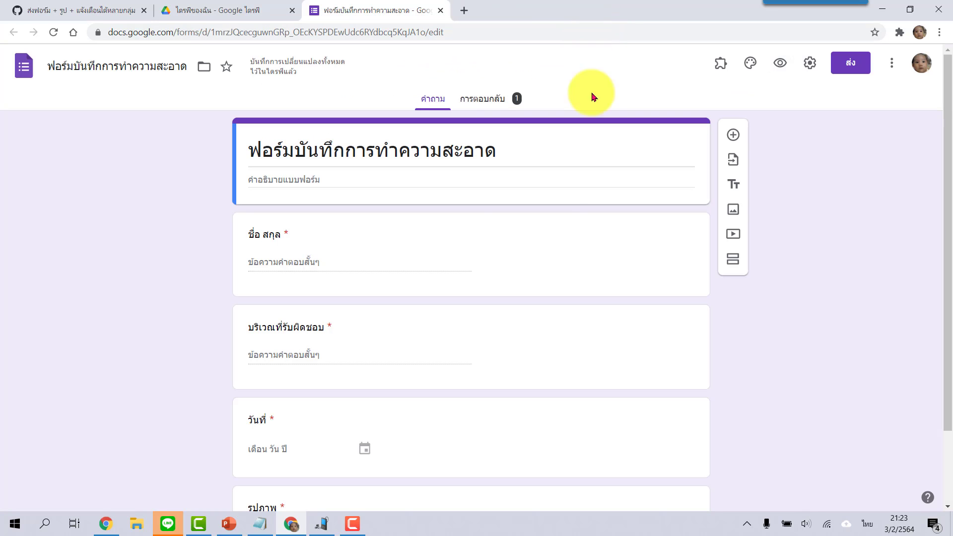
Review the submitted sample answers in the form's response summary (ข้อมูลสรุป), down to the รูปภาพ upload
{"action": "scroll", "coordinate": [442, 208], "scroll_direction": "down", "scroll_amount": 2}
{"action": "scroll", "coordinate": [442, 208], "scroll_direction": "up", "scroll_amount": 2}
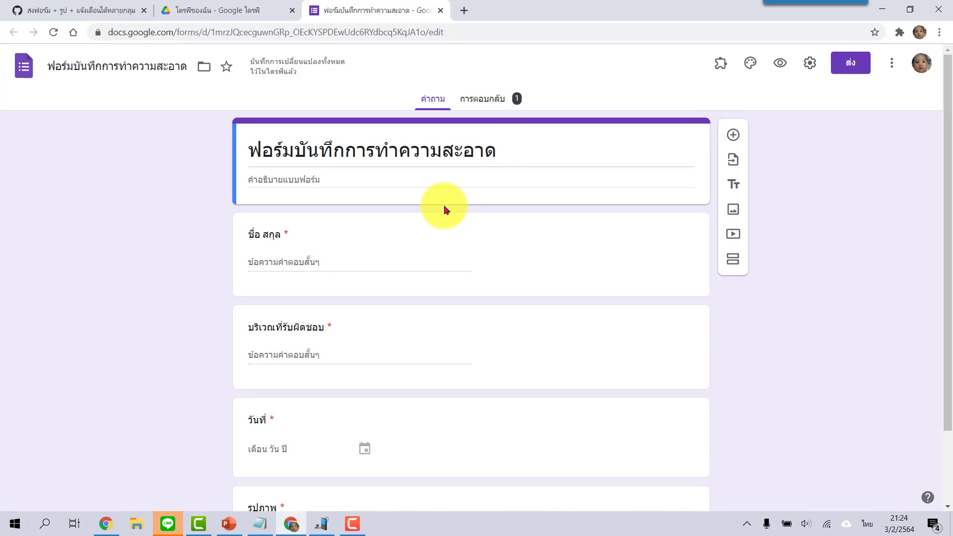
{"action": "left_click", "coordinate": [494, 104]}
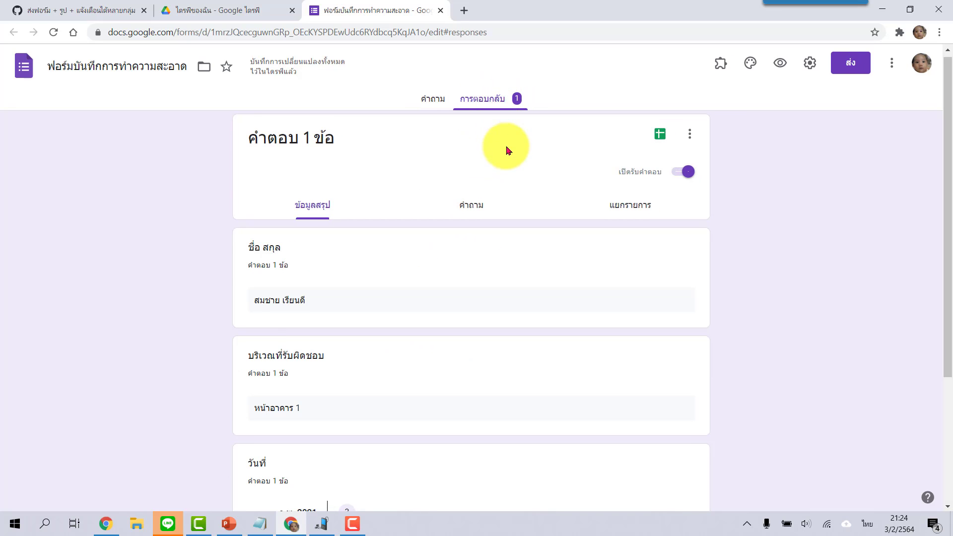
{"action": "scroll", "coordinate": [512, 205], "scroll_direction": "down", "scroll_amount": 4}
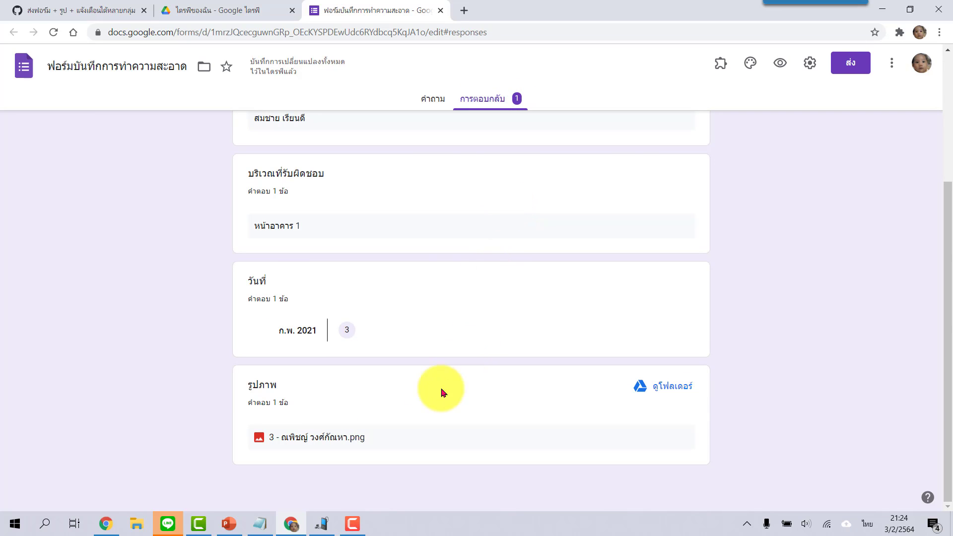
From the image upload folder, go to its parent "ฟอร์มบันทึกการทำความสะอาด (File responses)" and share it with anyone with the link (ทุกคนที่มีลิงก์)
{"action": "left_click", "coordinate": [671, 391]}
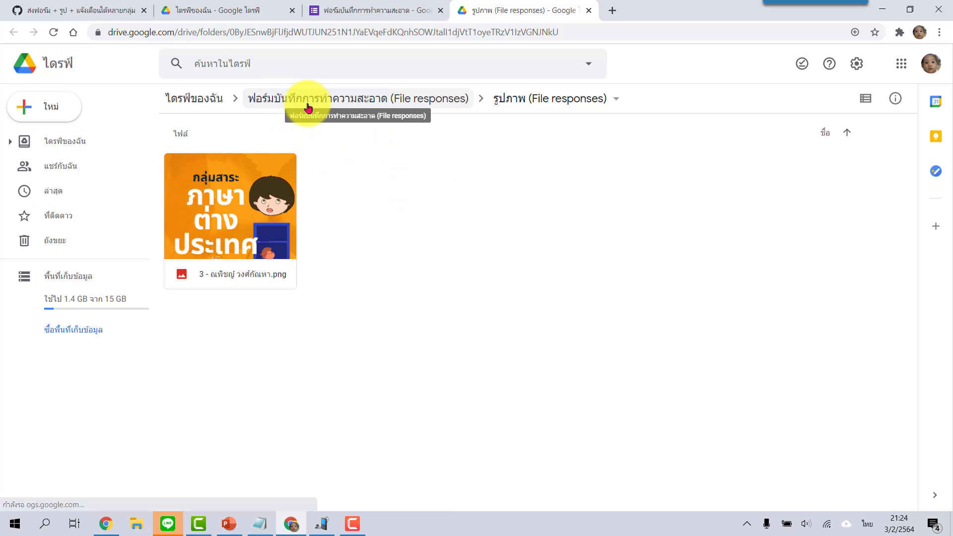
{"action": "left_click", "coordinate": [398, 101]}
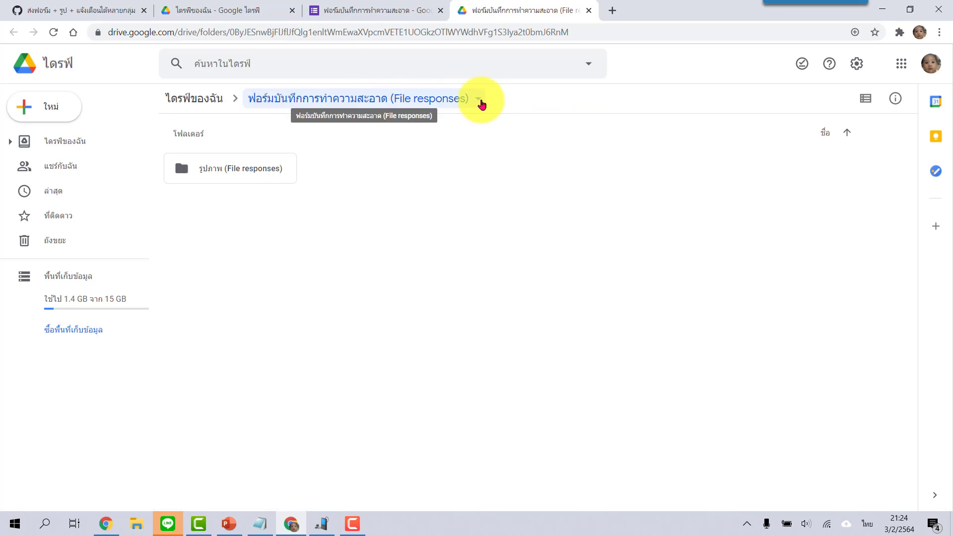
{"action": "left_click", "coordinate": [479, 101]}
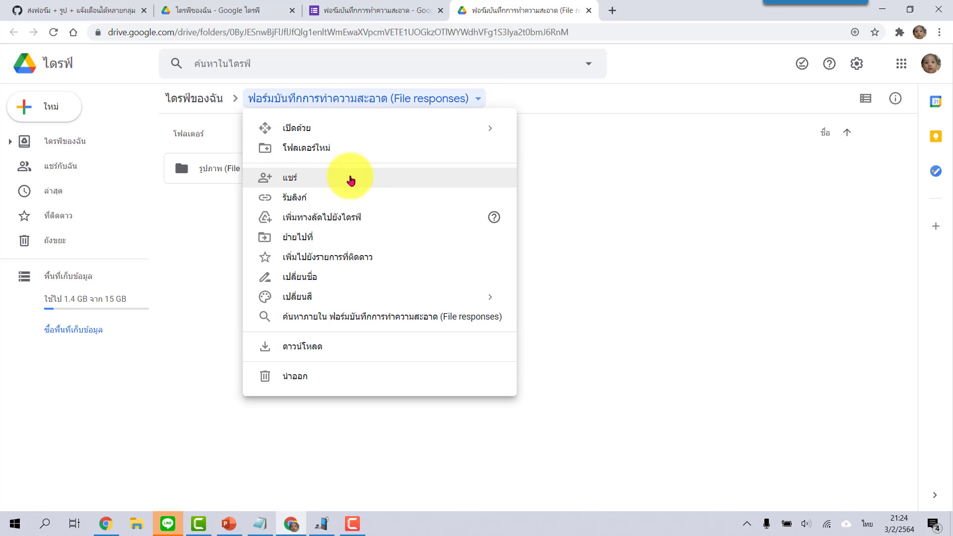
{"action": "left_click", "coordinate": [353, 180]}
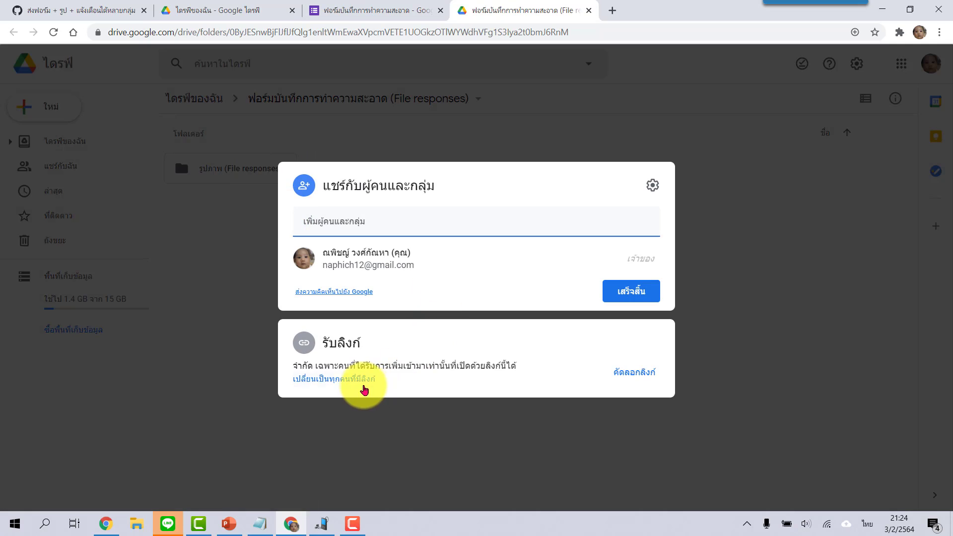
{"action": "left_click", "coordinate": [361, 382]}
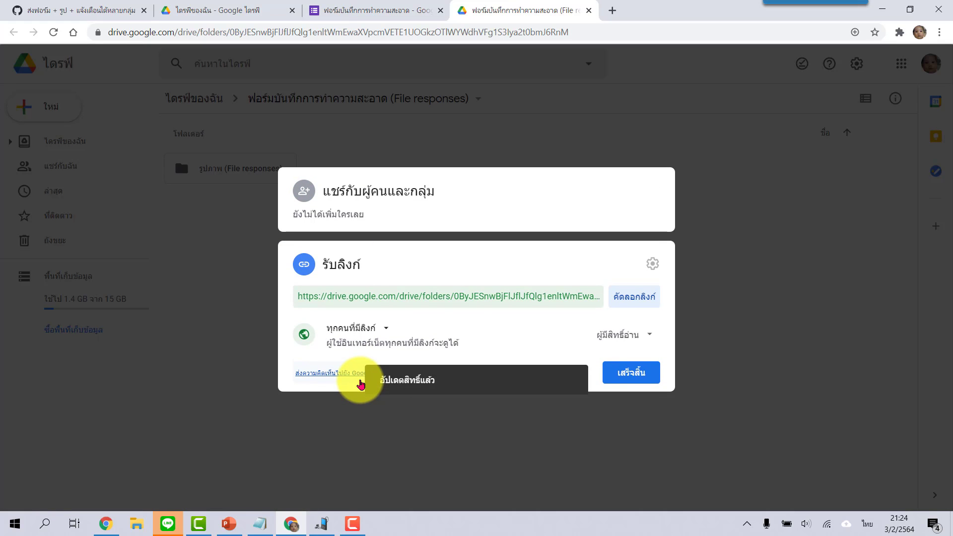
{"action": "left_click", "coordinate": [635, 369]}
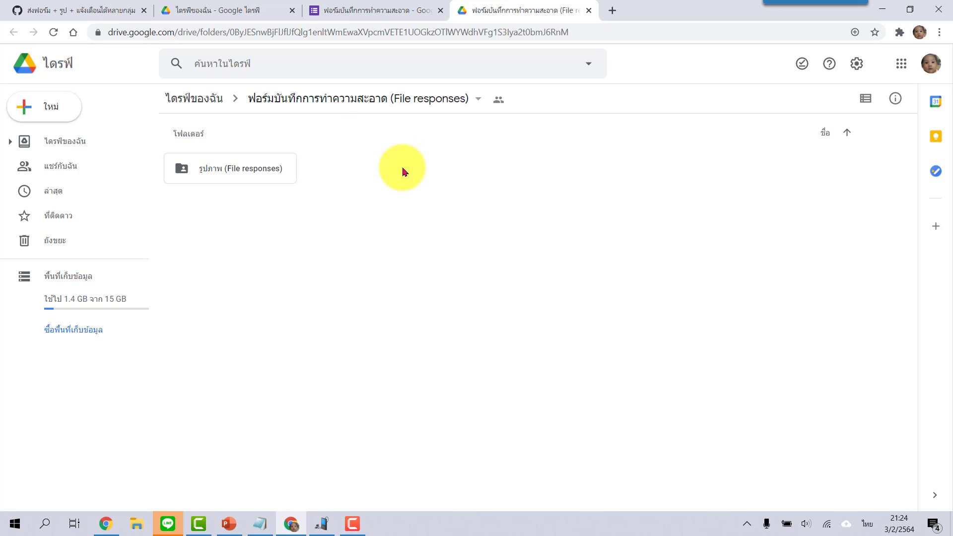
Open the form's script editor (โปรแกรมแก้ไขสคริปต์) and delete the default myFunction code
{"action": "left_click", "coordinate": [364, 10]}
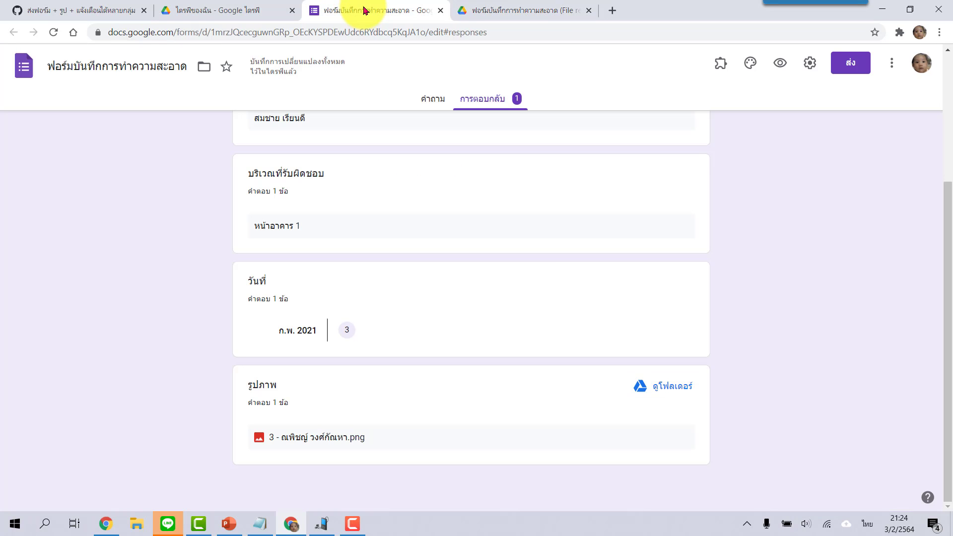
{"action": "scroll", "coordinate": [797, 256], "scroll_direction": "up", "scroll_amount": 4}
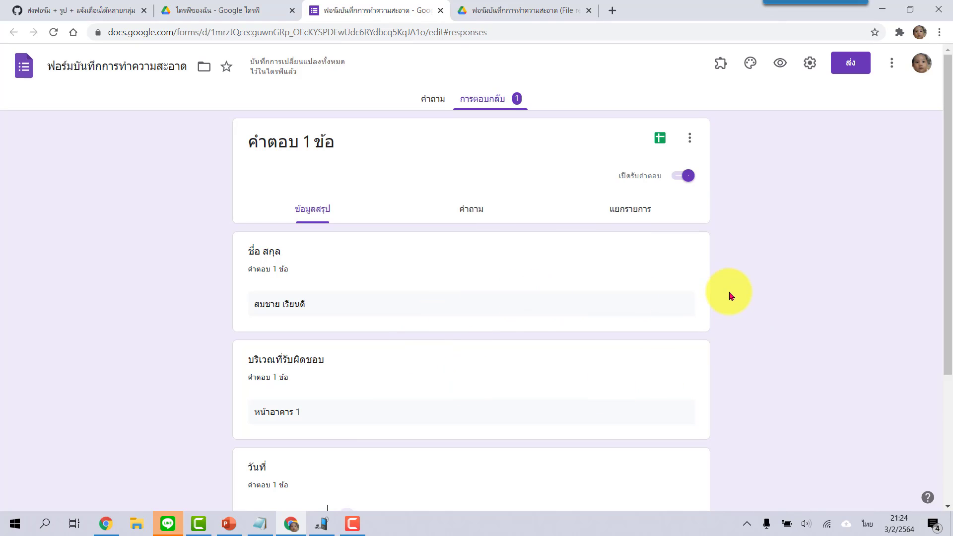
{"action": "left_click", "coordinate": [892, 64]}
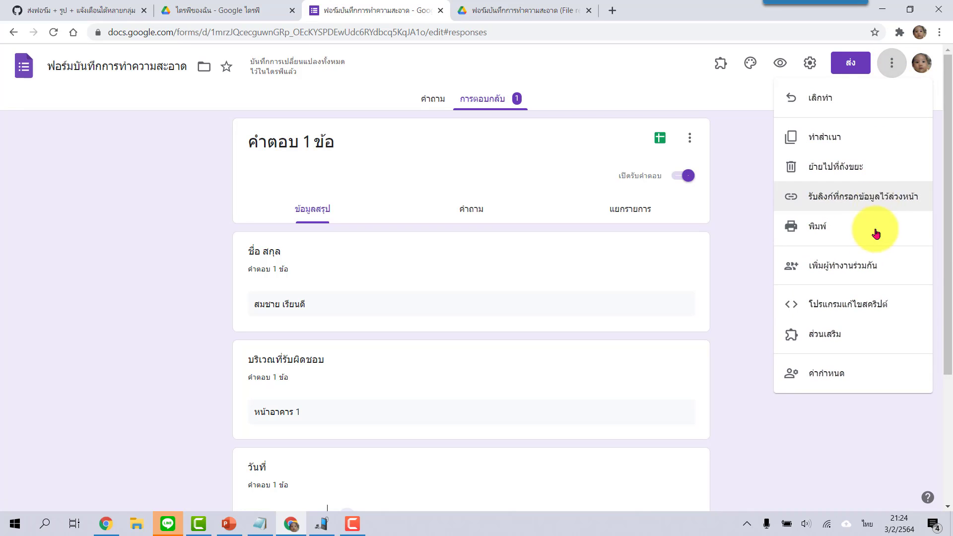
{"action": "left_click", "coordinate": [848, 306]}
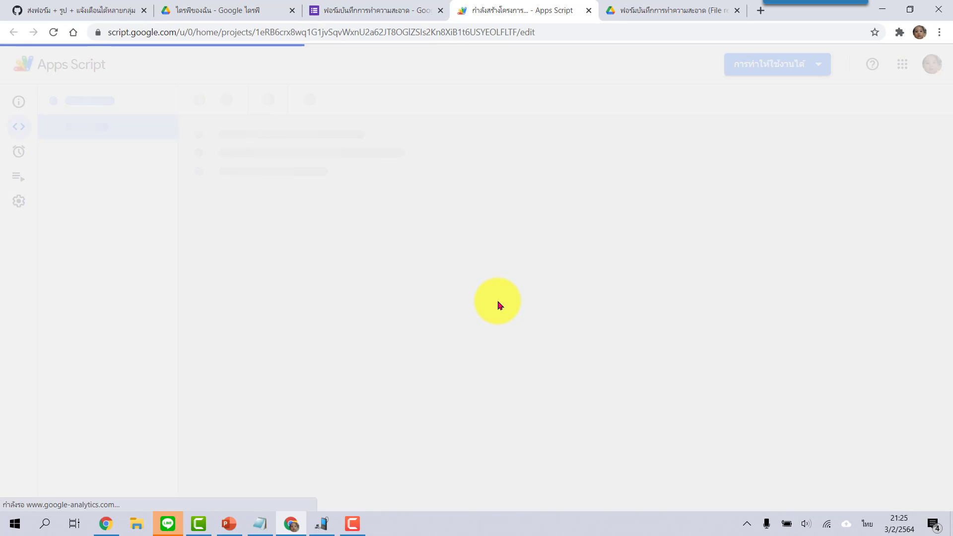
{"action": "left_click_drag", "start_coordinate": [219, 154], "coordinate": [206, 132]}
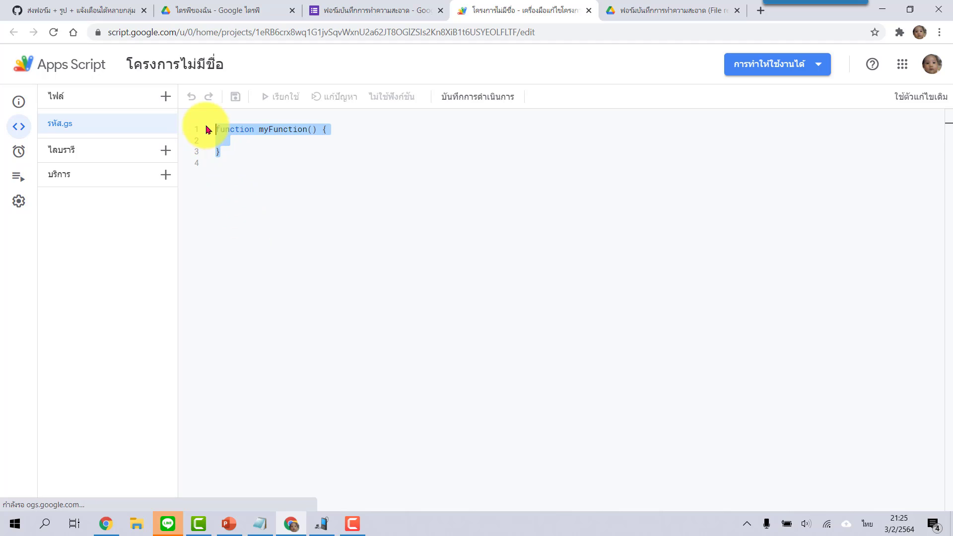
{"action": "key", "text": "BackSpace"}
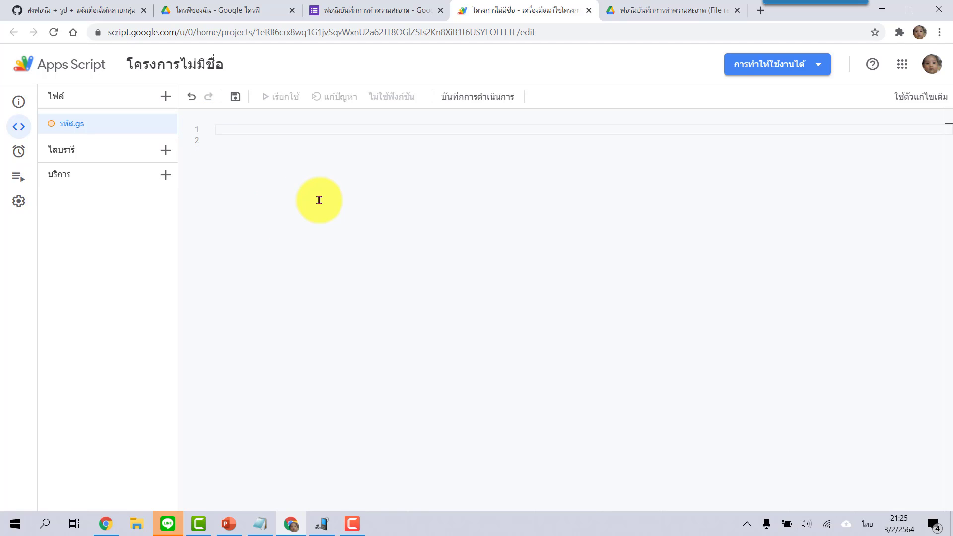
Copy the full raw code of code.gs from the GitHub Gist and paste it into the empty รหัส.gs script file
{"action": "left_click", "coordinate": [90, 8]}
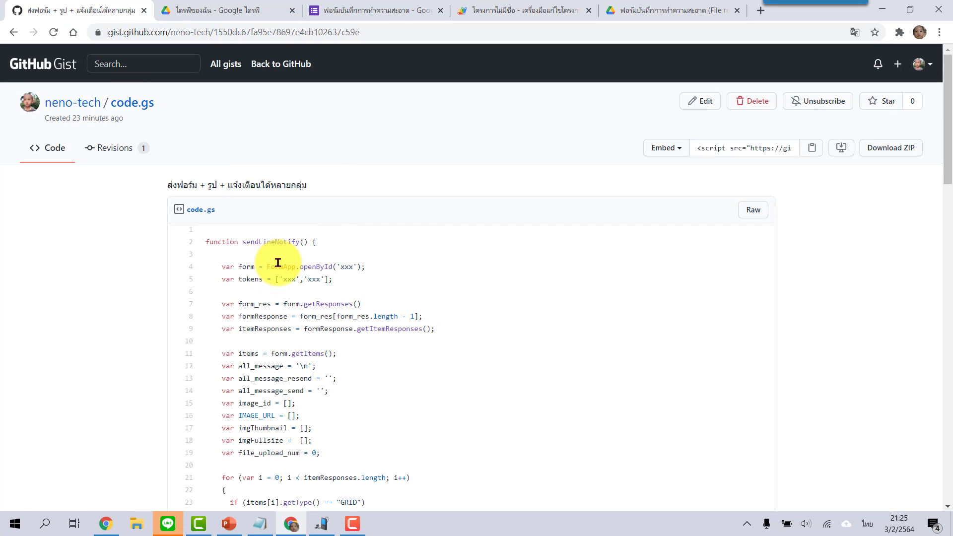
{"action": "left_click", "coordinate": [764, 212]}
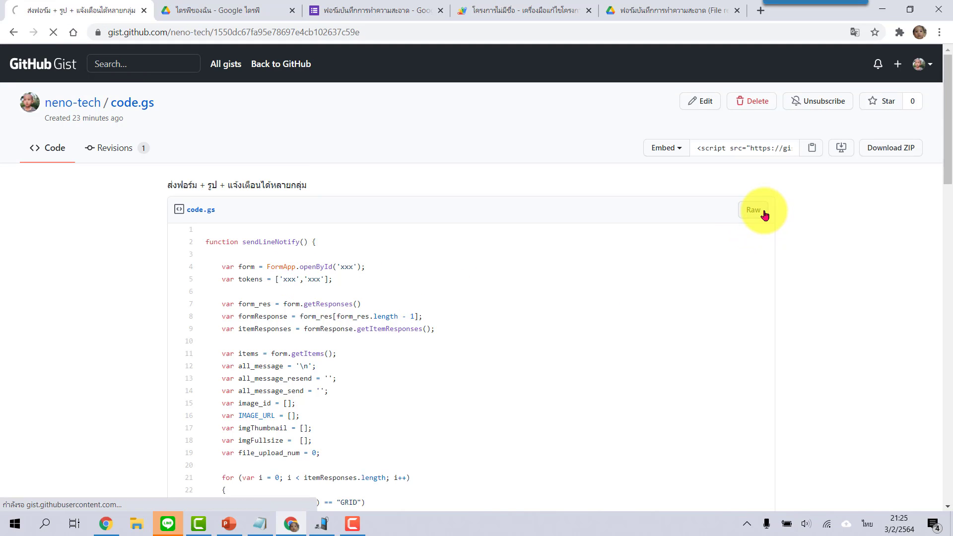
{"action": "key", "text": "ctrl+a"}
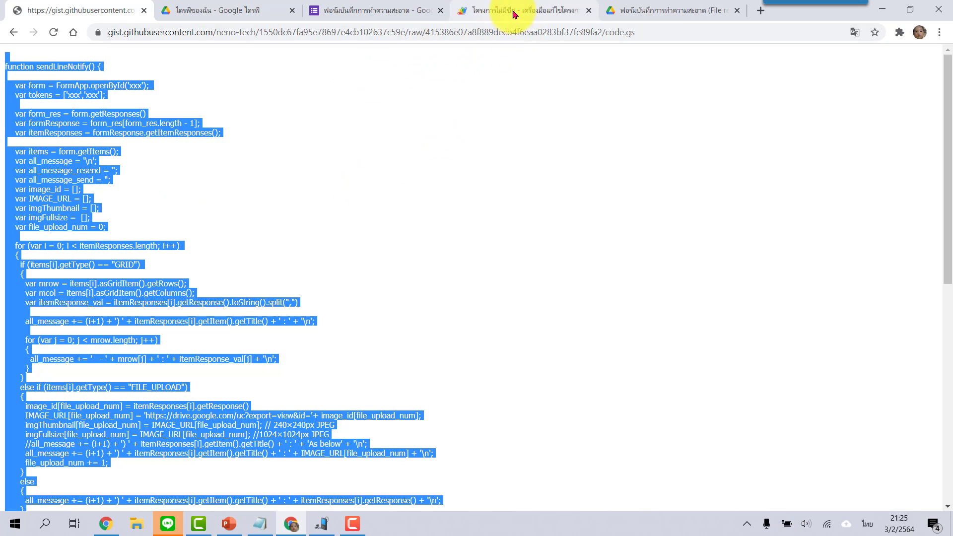
{"action": "left_click", "coordinate": [496, 10]}
{"action": "key", "text": "ctrl+v"}
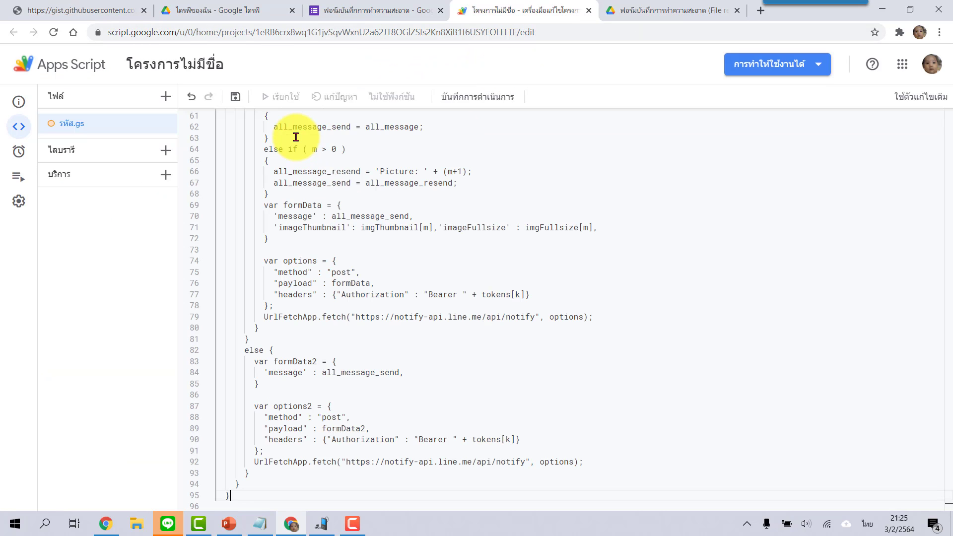
Replace the xxx placeholder in FormApp.openById with the form ID copied from the form's edit URL
{"action": "scroll", "coordinate": [454, 281], "scroll_direction": "up", "scroll_amount": 5}
{"action": "scroll", "coordinate": [454, 281], "scroll_direction": "up", "scroll_amount": 10}
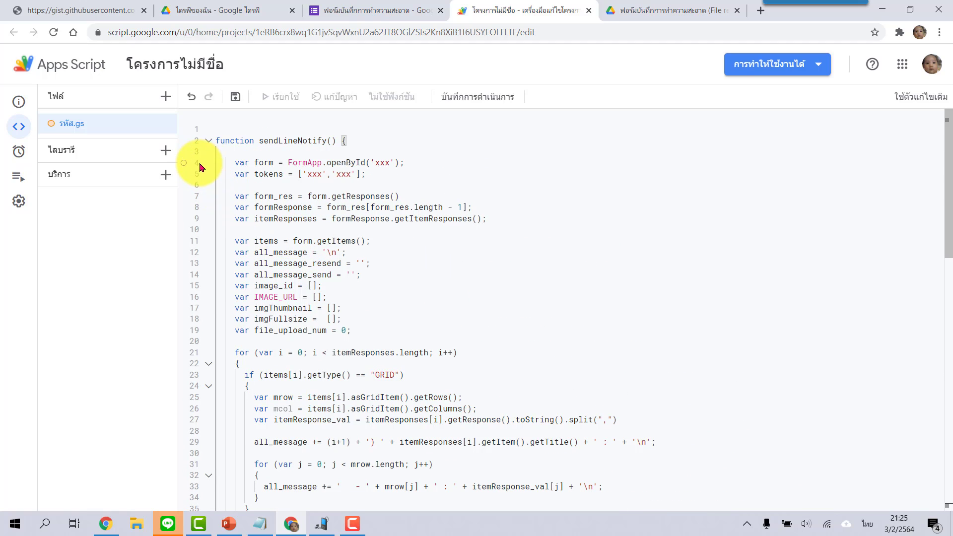
{"action": "double_click", "coordinate": [381, 162]}
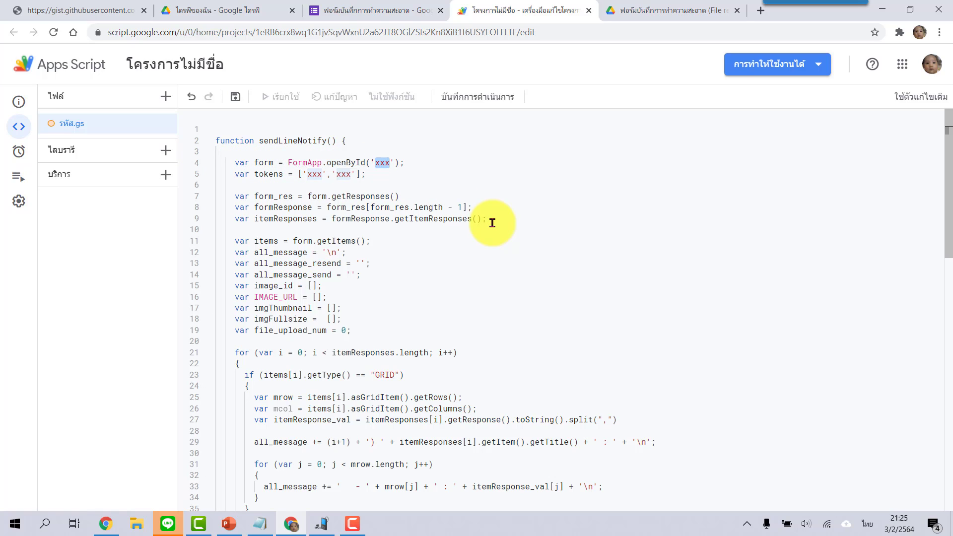
{"action": "key", "text": "BackSpace"}
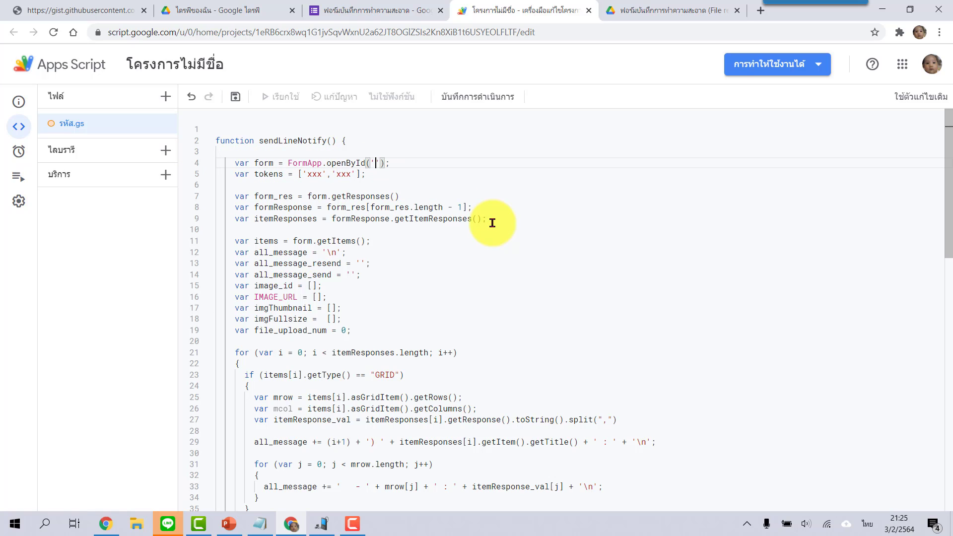
{"action": "left_click", "coordinate": [360, 11]}
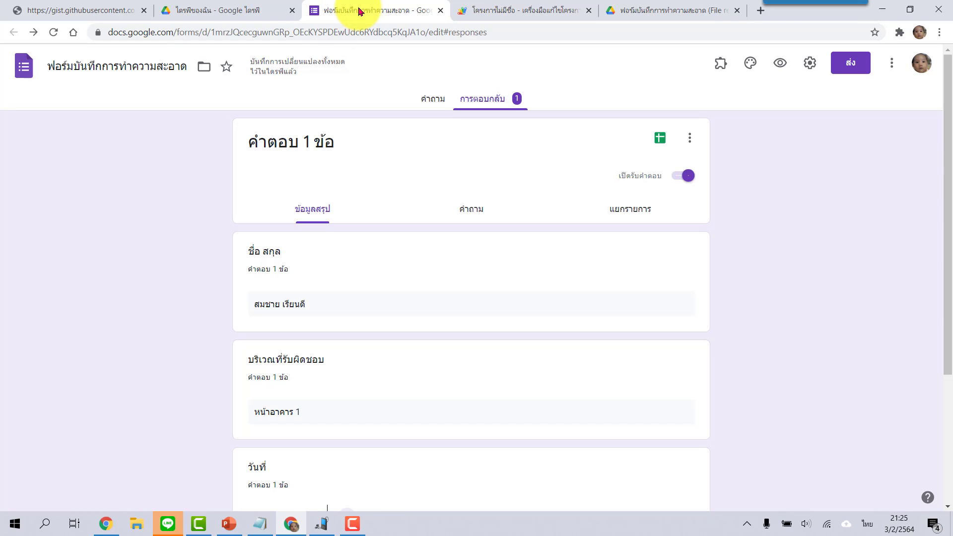
{"action": "left_click", "coordinate": [340, 33]}
{"action": "left_click", "coordinate": [343, 37]}
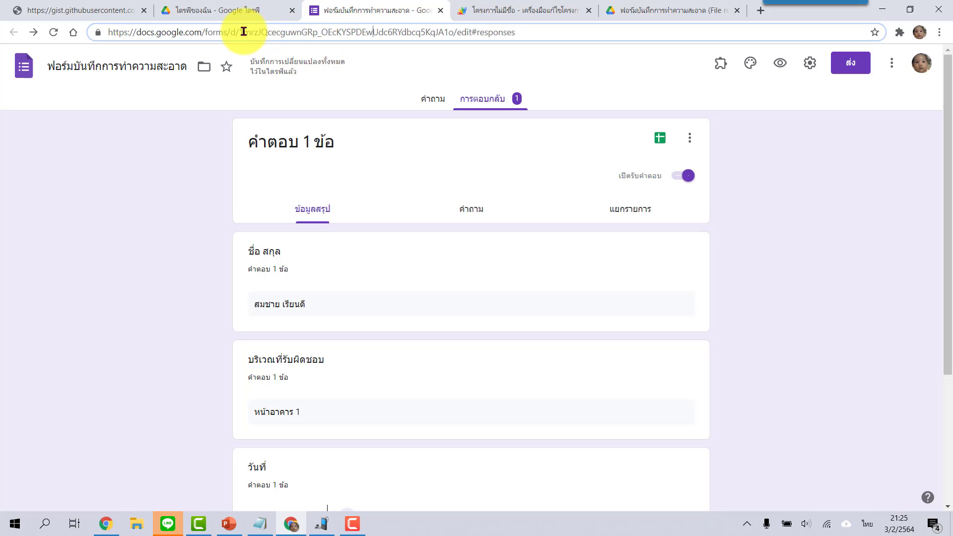
{"action": "left_click_drag", "start_coordinate": [239, 32], "coordinate": [454, 32]}
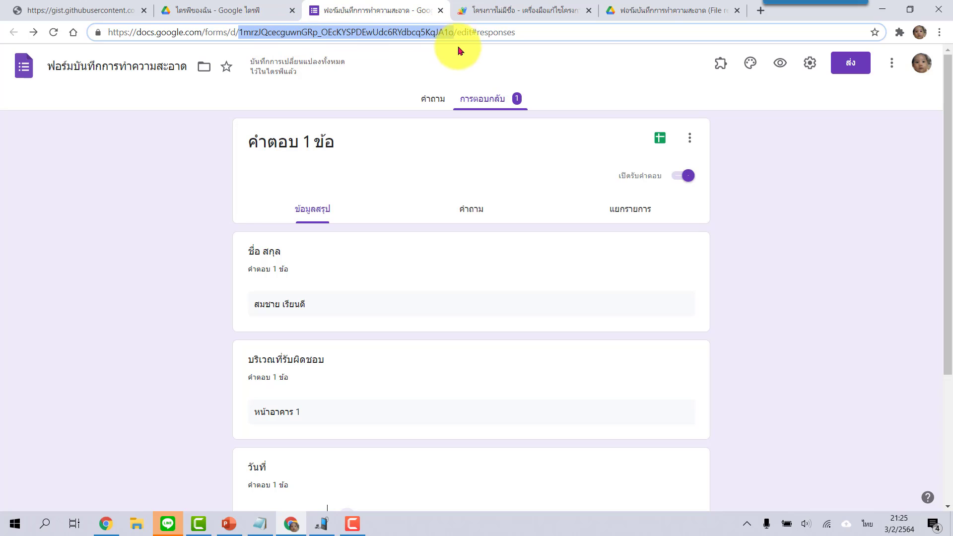
{"action": "right_click", "coordinate": [389, 34]}
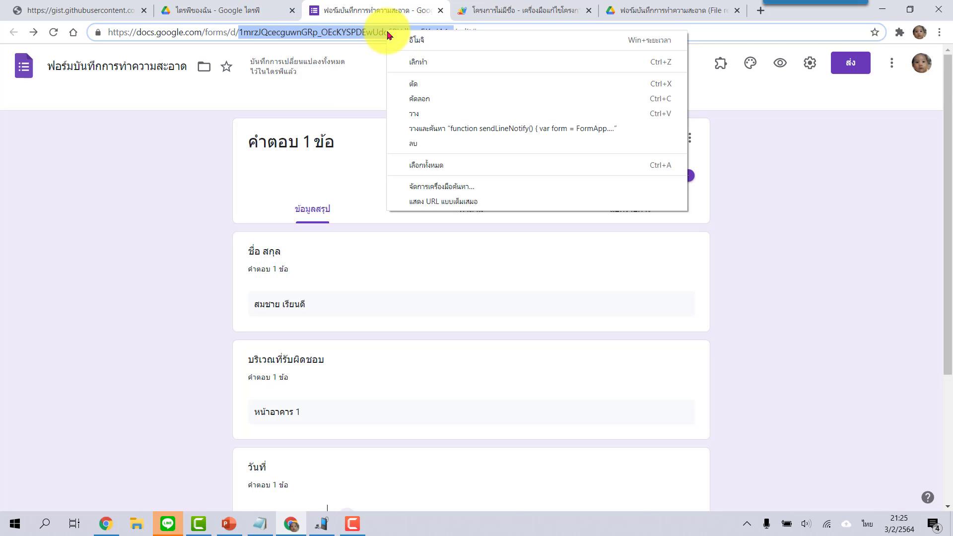
{"action": "left_click", "coordinate": [439, 101]}
{"action": "left_click", "coordinate": [489, 10]}
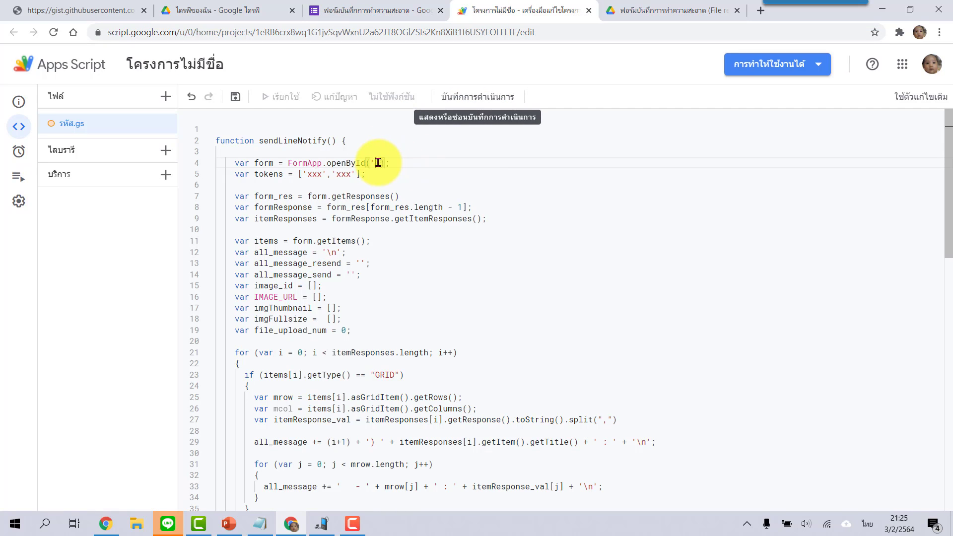
{"action": "type", "text": "'"}
{"action": "key", "text": "ctrl+v"}
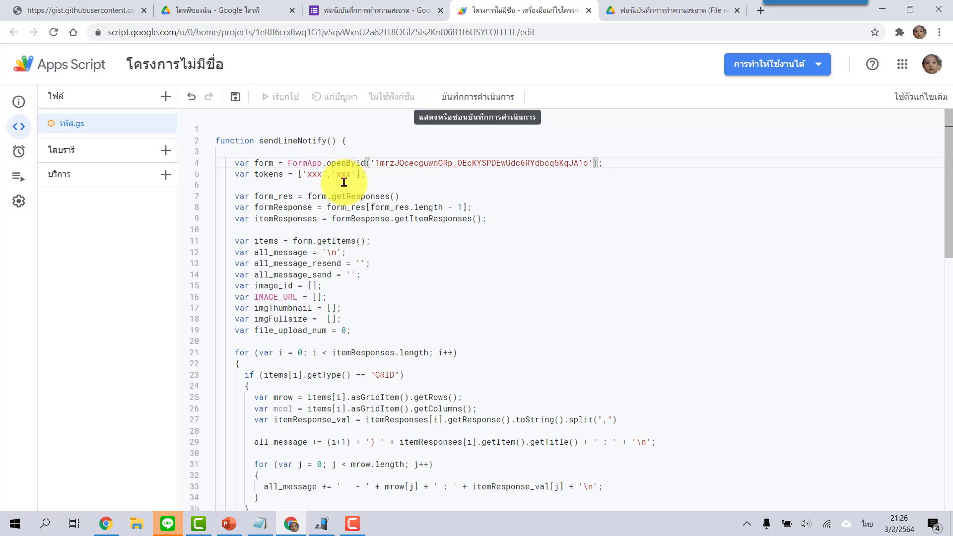
Replace the first xxx placeholder in the tokens array with the บอตจ้า LINE token from the TOKEN LINE note in Notepad
{"action": "double_click", "coordinate": [315, 173]}
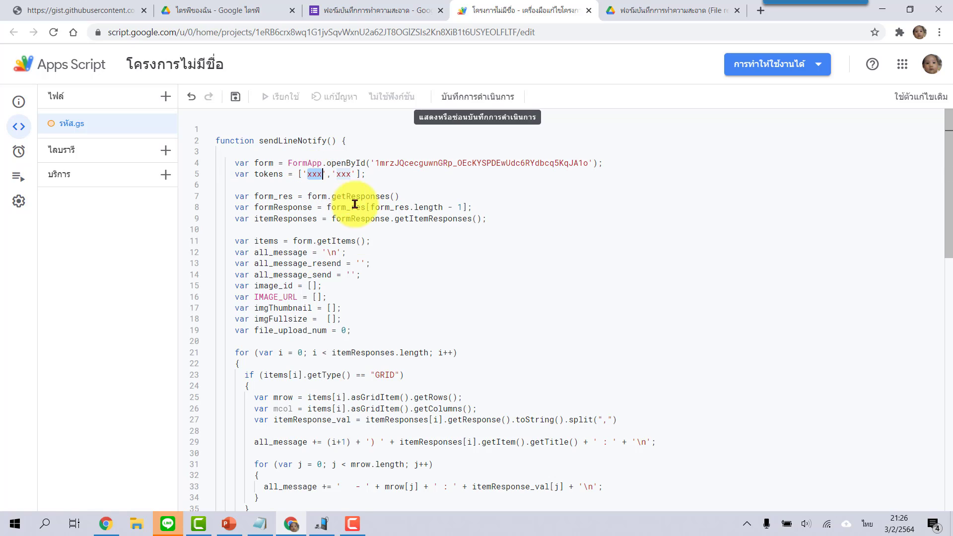
{"action": "double_click", "coordinate": [343, 174]}
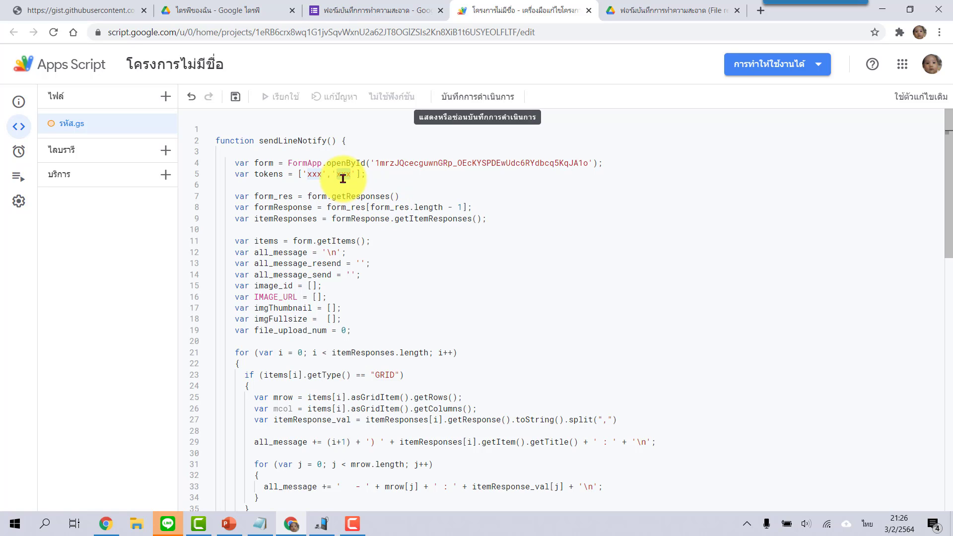
{"action": "left_click", "coordinate": [260, 524]}
{"action": "left_click", "coordinate": [405, 265]}
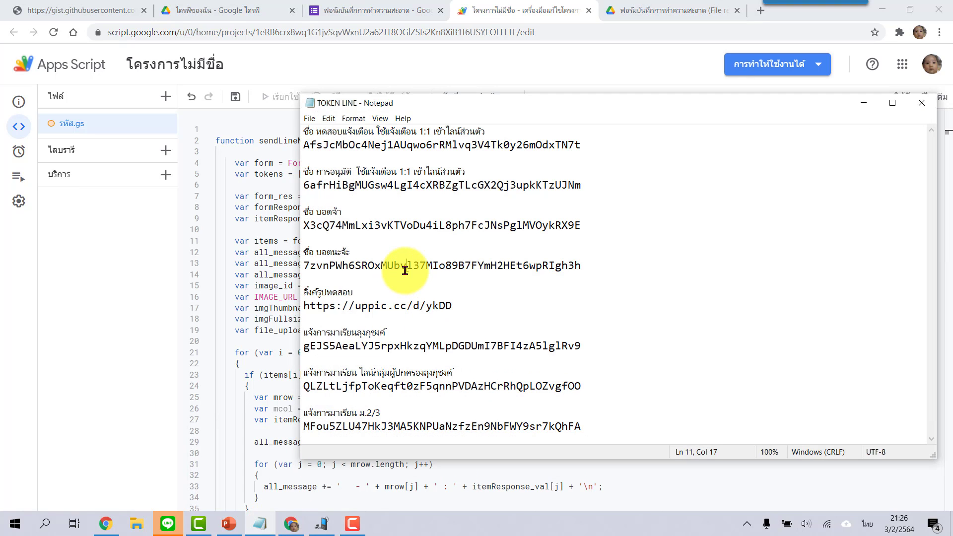
{"action": "left_click_drag", "start_coordinate": [580, 225], "coordinate": [303, 226]}
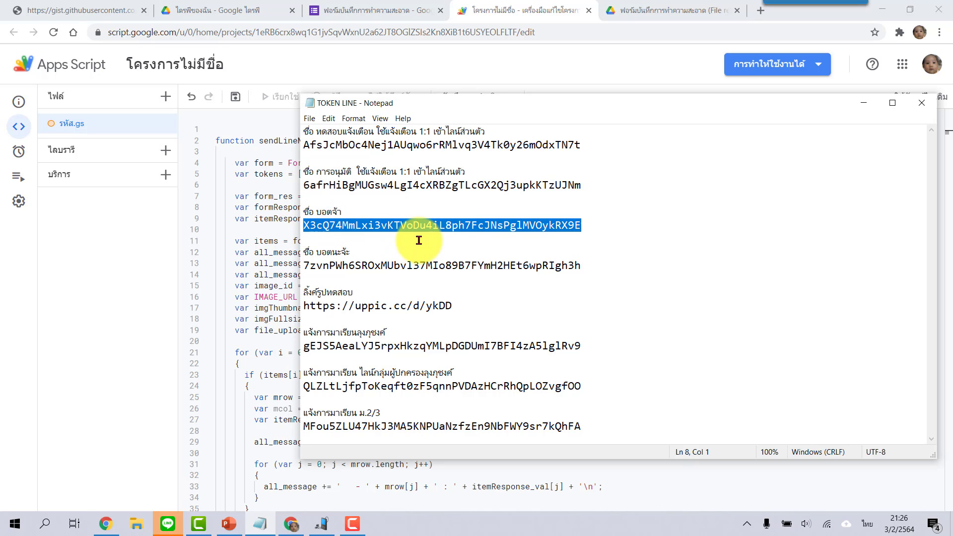
{"action": "left_click", "coordinate": [863, 104]}
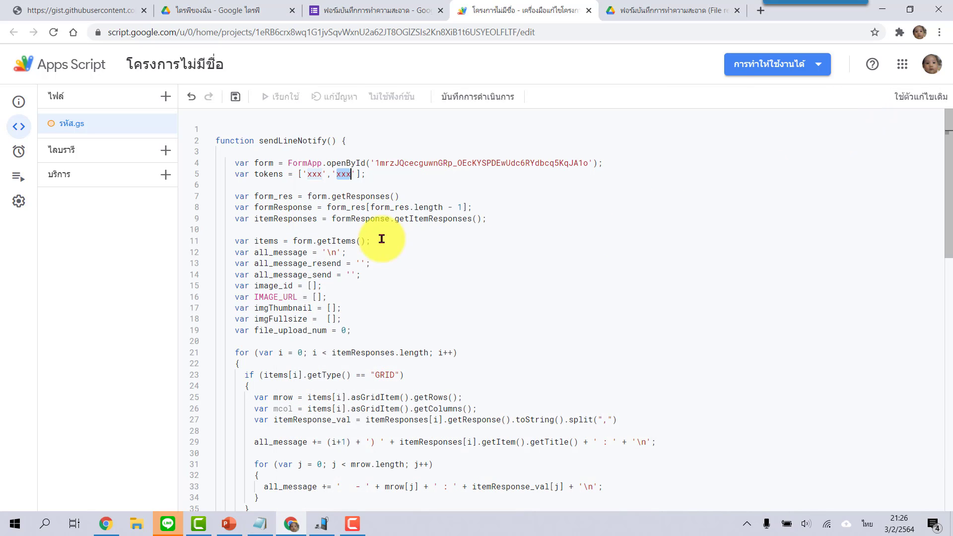
{"action": "left_click", "coordinate": [313, 174]}
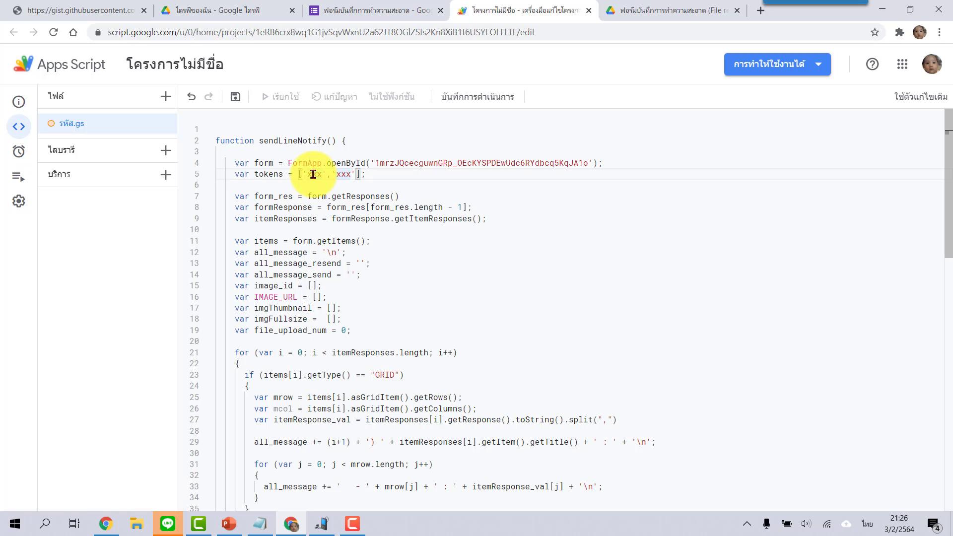
{"action": "left_click", "coordinate": [323, 178]}
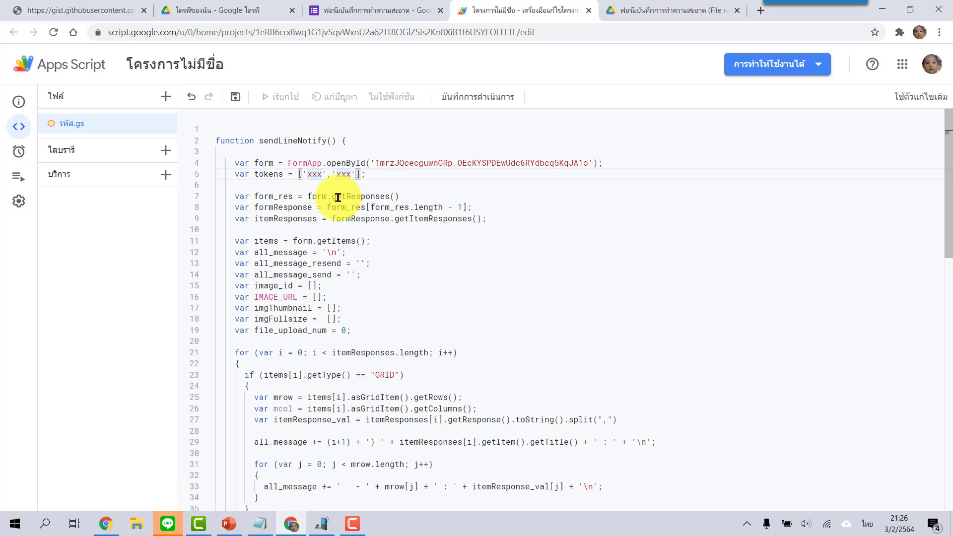
{"action": "key", "text": "ctrl+v"}
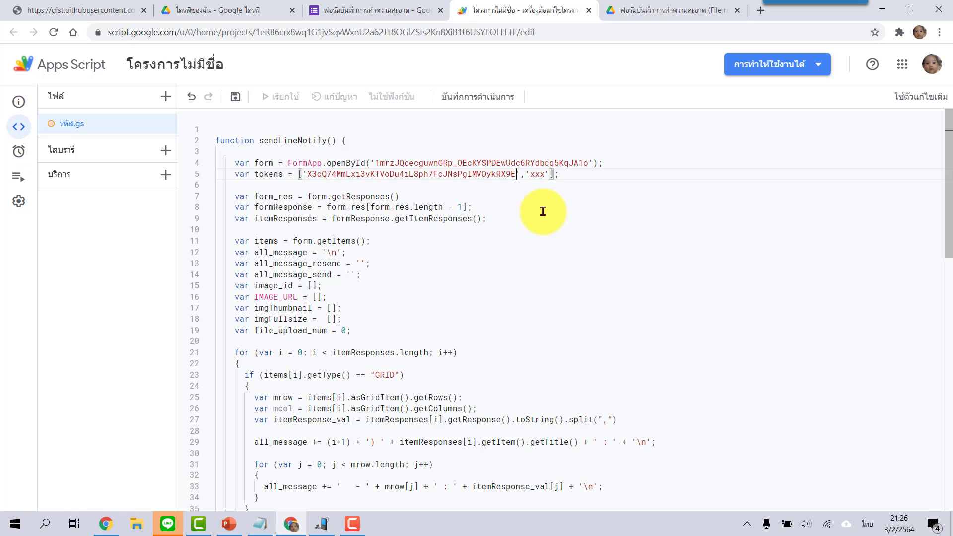
{"action": "left_click", "coordinate": [516, 173]}
Replace the second xxx placeholder in the tokens array with the บอตนะจ้ะ LINE token from the TOKEN LINE note
{"action": "double_click", "coordinate": [545, 175]}
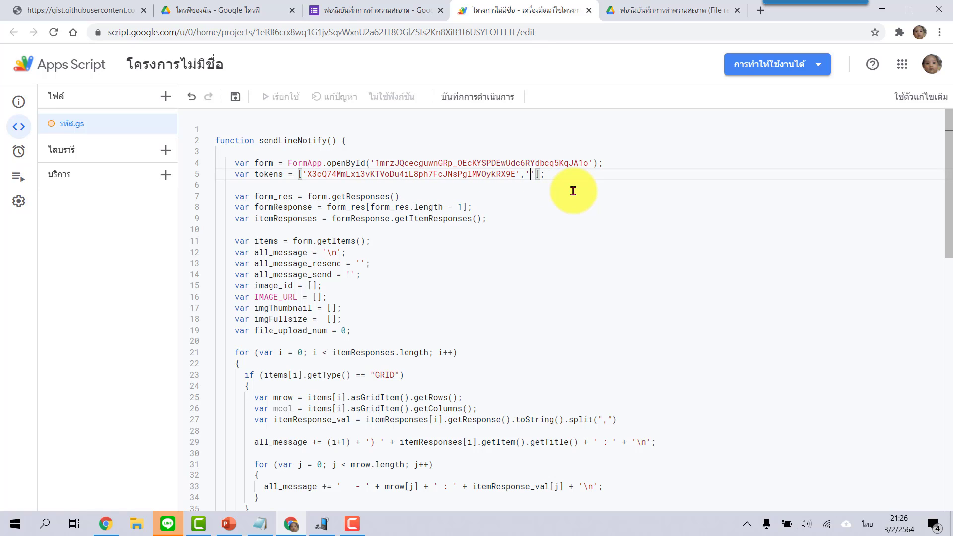
{"action": "left_click", "coordinate": [260, 523]}
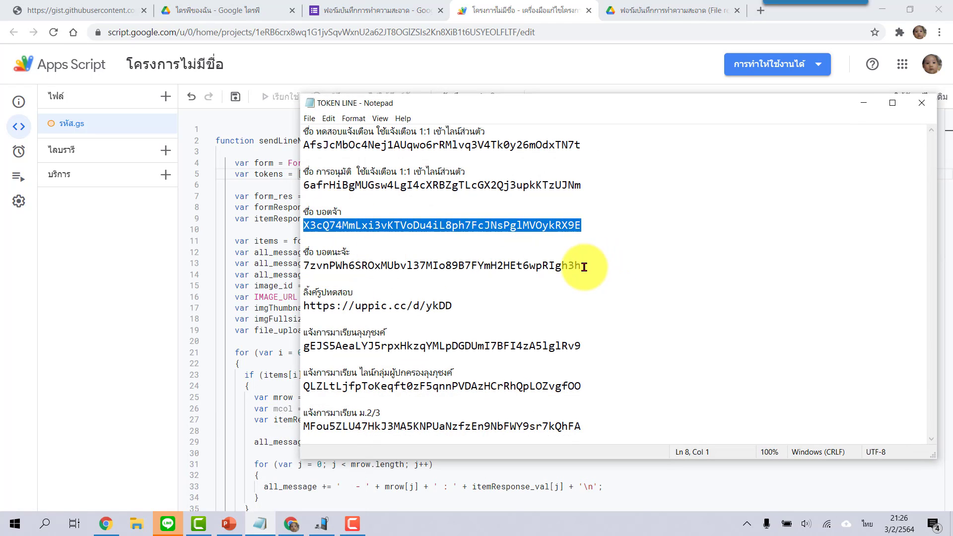
{"action": "left_click_drag", "start_coordinate": [580, 266], "coordinate": [301, 265]}
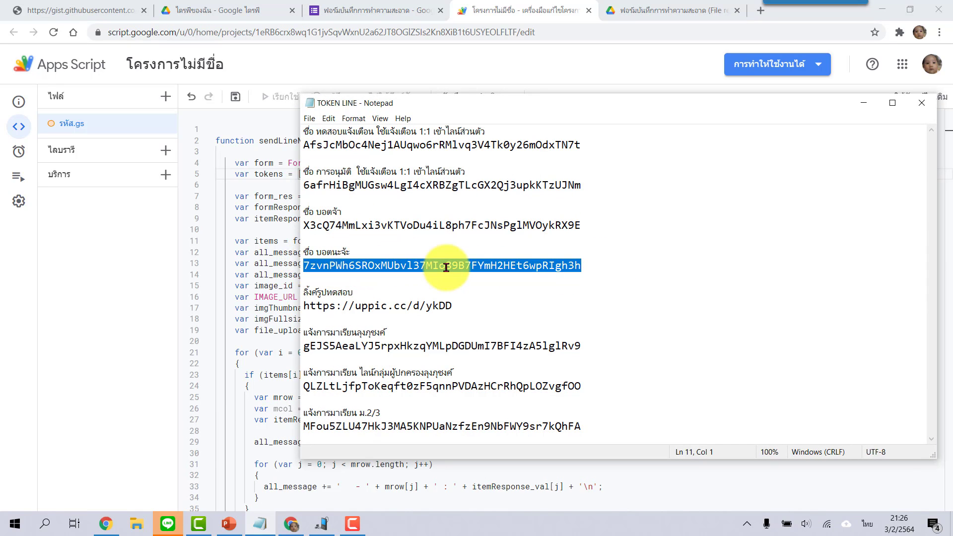
{"action": "left_click", "coordinate": [863, 103]}
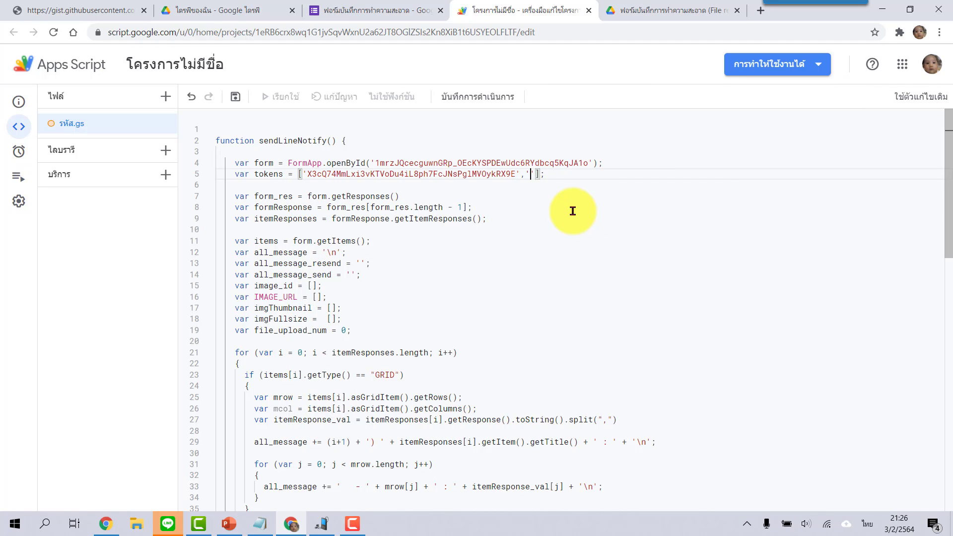
{"action": "key", "text": "ctrl+v"}
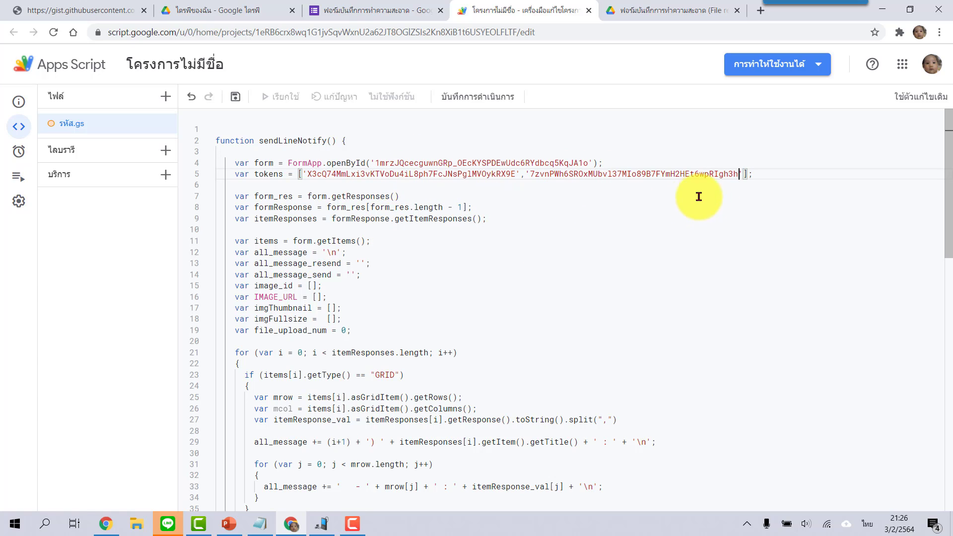
{"action": "left_click", "coordinate": [739, 174]}
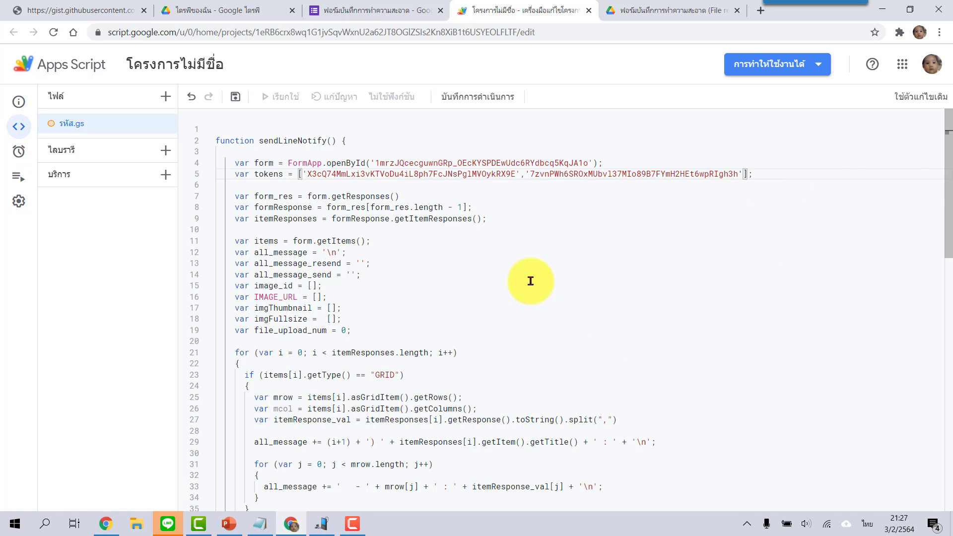
Save the script and rename the project as แจ้งการทำความสะอาด
{"action": "left_click", "coordinate": [426, 160]}
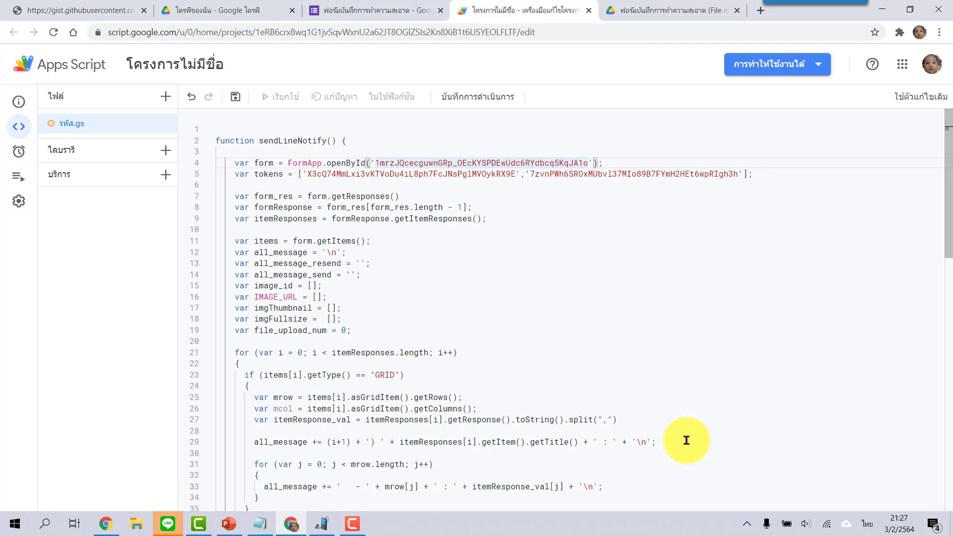
{"action": "left_click", "coordinate": [236, 102]}
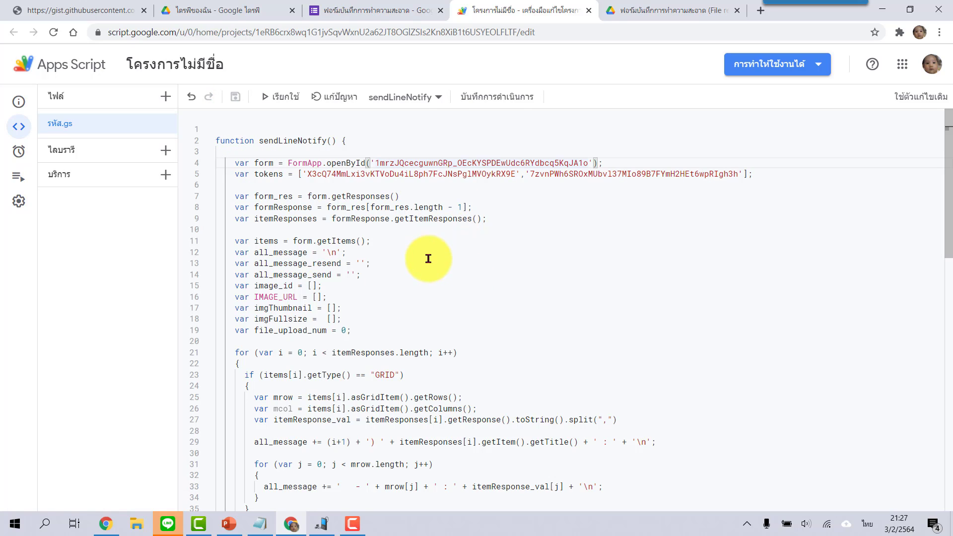
{"action": "left_click", "coordinate": [174, 64]}
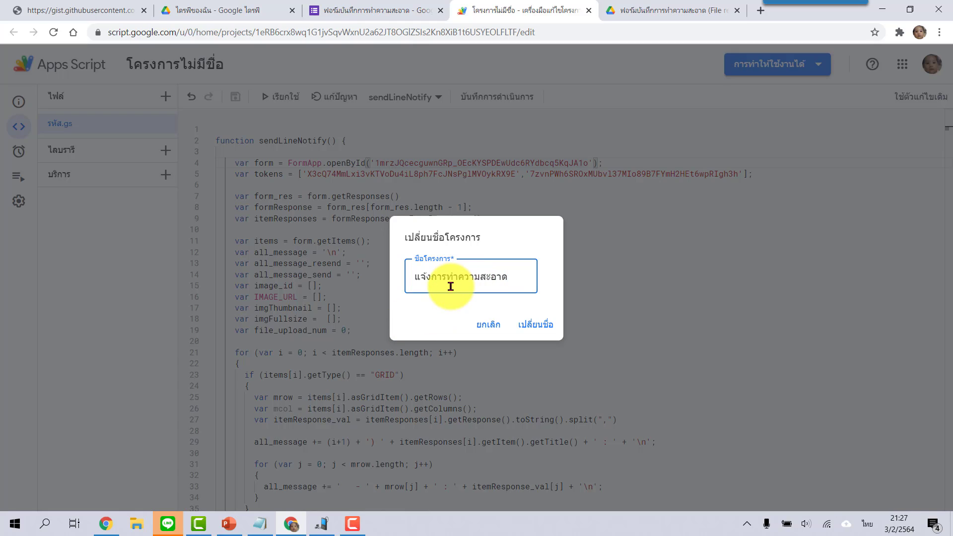
{"action": "left_click", "coordinate": [538, 330]}
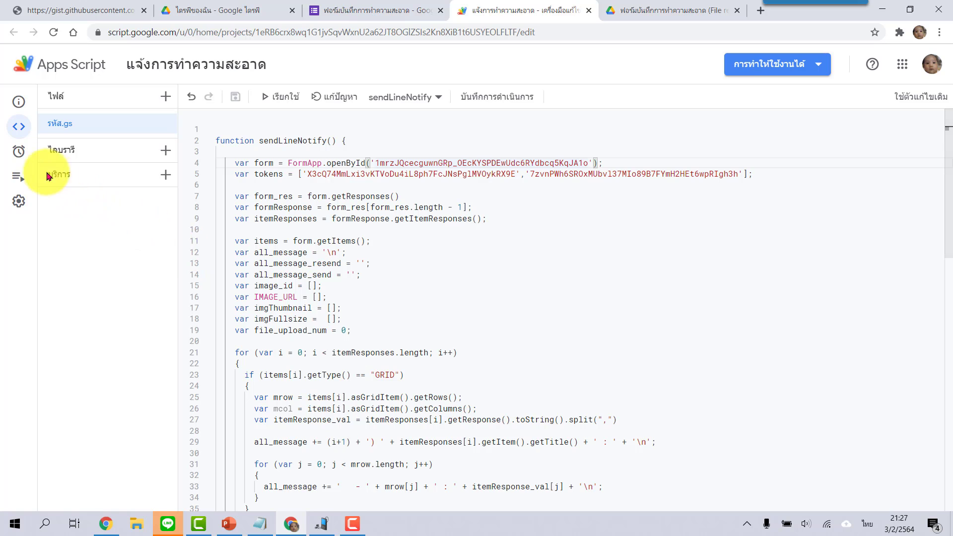
Set up a new project trigger running sendLineNotify on form submission (เมื่อส่งฟอร์ม) with immediate failure notifications (แจ้งเตือนทันที)
{"action": "left_click", "coordinate": [24, 158]}
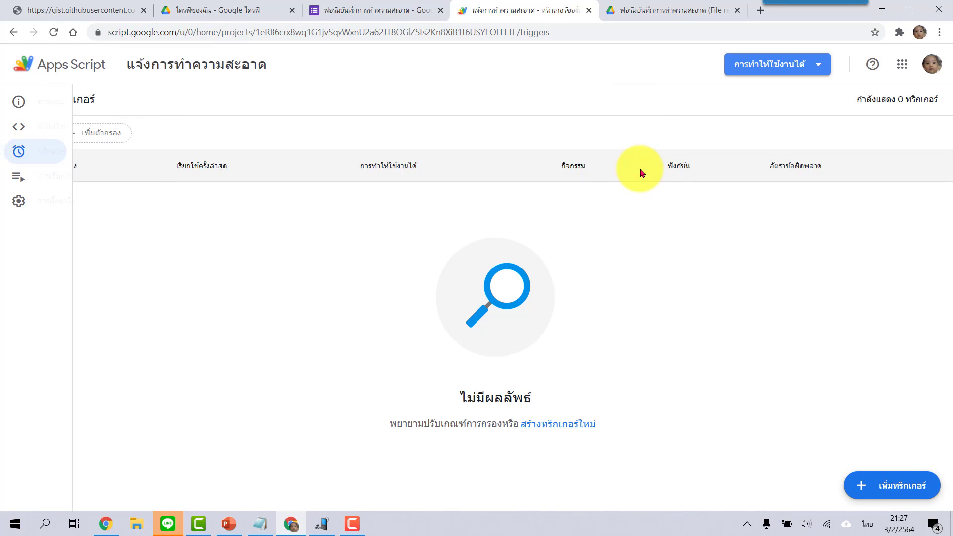
{"action": "left_click", "coordinate": [880, 488]}
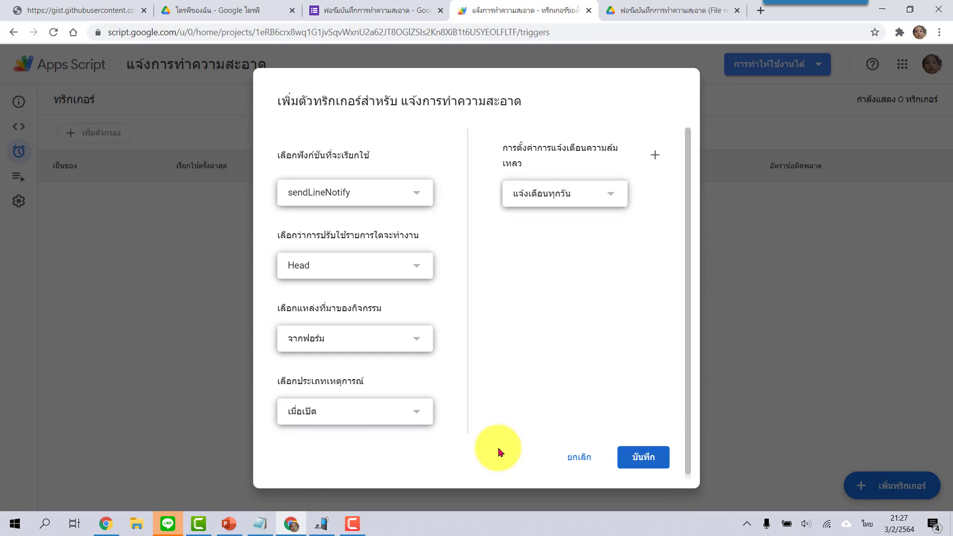
{"action": "left_click", "coordinate": [379, 413]}
{"action": "left_click", "coordinate": [344, 445]}
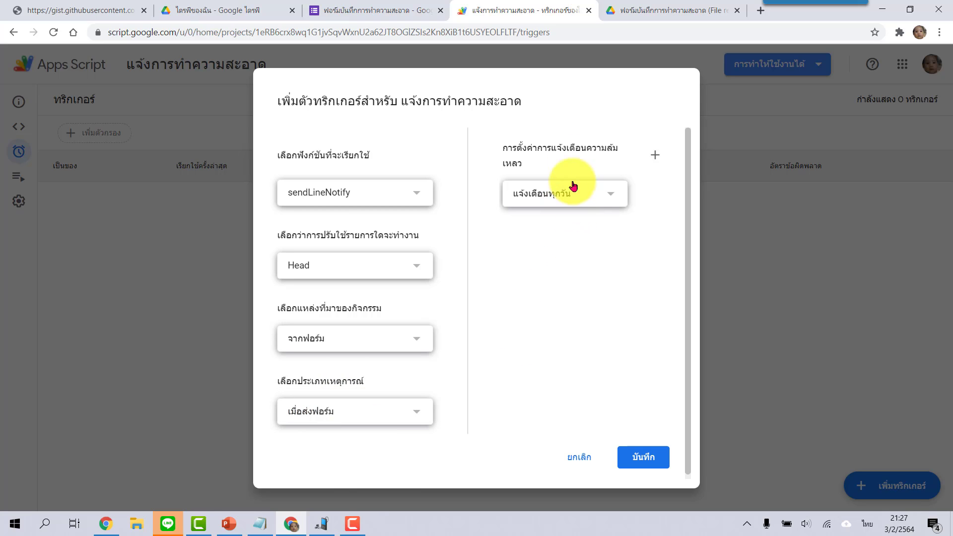
{"action": "left_click", "coordinate": [614, 194]}
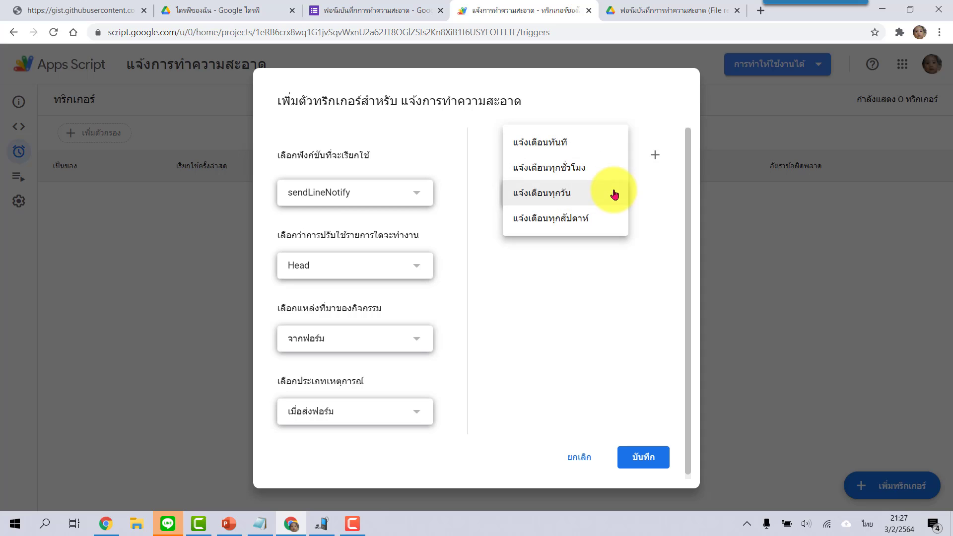
{"action": "left_click", "coordinate": [583, 147]}
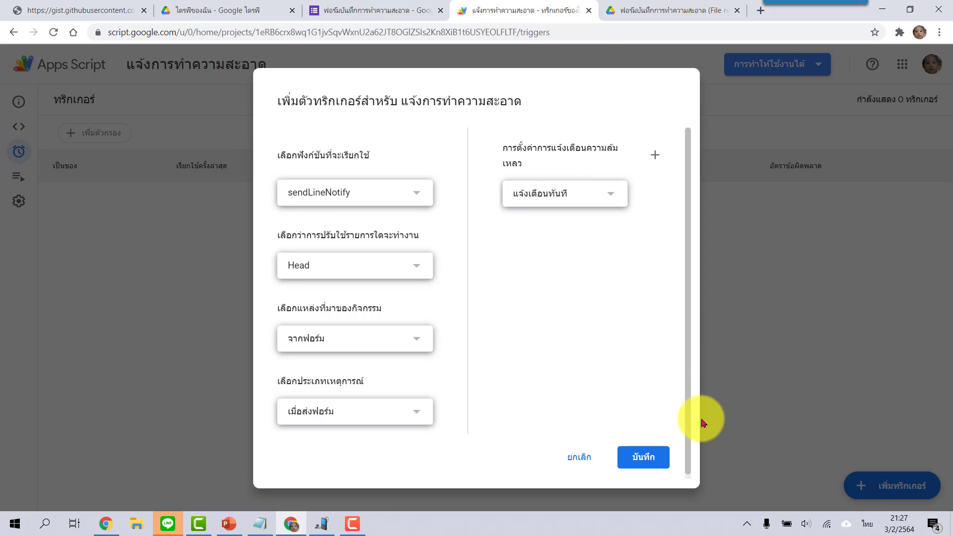
Save the sendLineNotify trigger and authorize แจ้งการทำความสะอาด to access the Google account, continuing past the unverified-app warning
{"action": "left_click", "coordinate": [644, 462]}
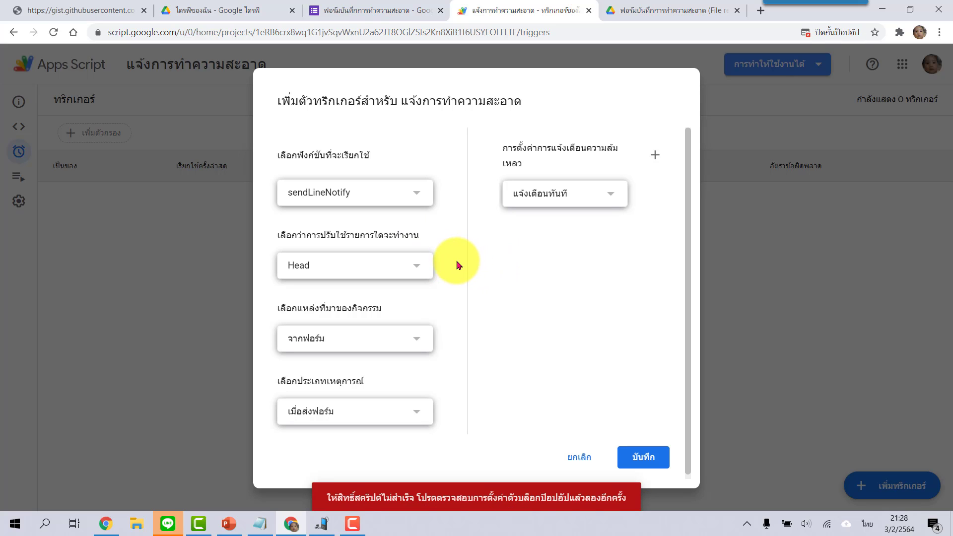
{"action": "left_click", "coordinate": [645, 456]}
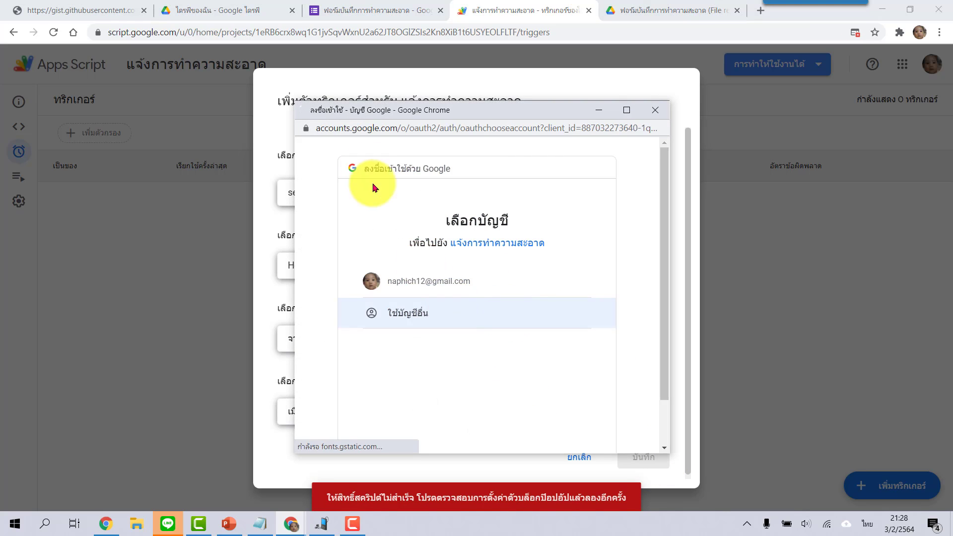
{"action": "left_click", "coordinate": [422, 284]}
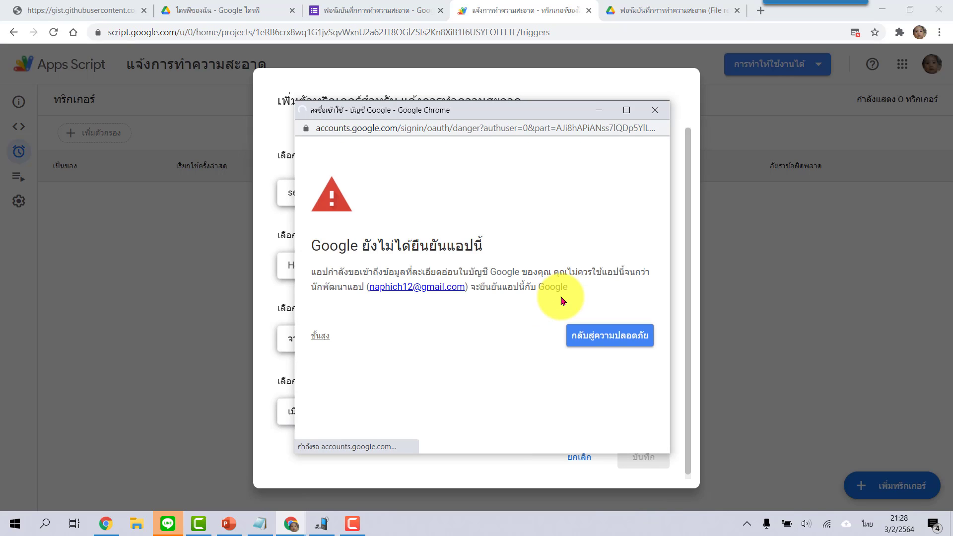
{"action": "left_click", "coordinate": [321, 337]}
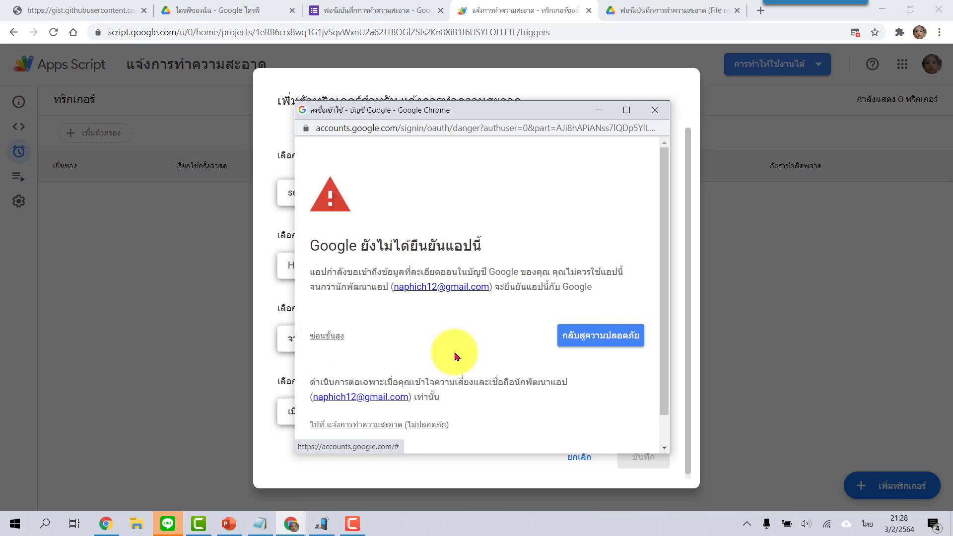
{"action": "scroll", "coordinate": [453, 354], "scroll_direction": "down", "scroll_amount": 2}
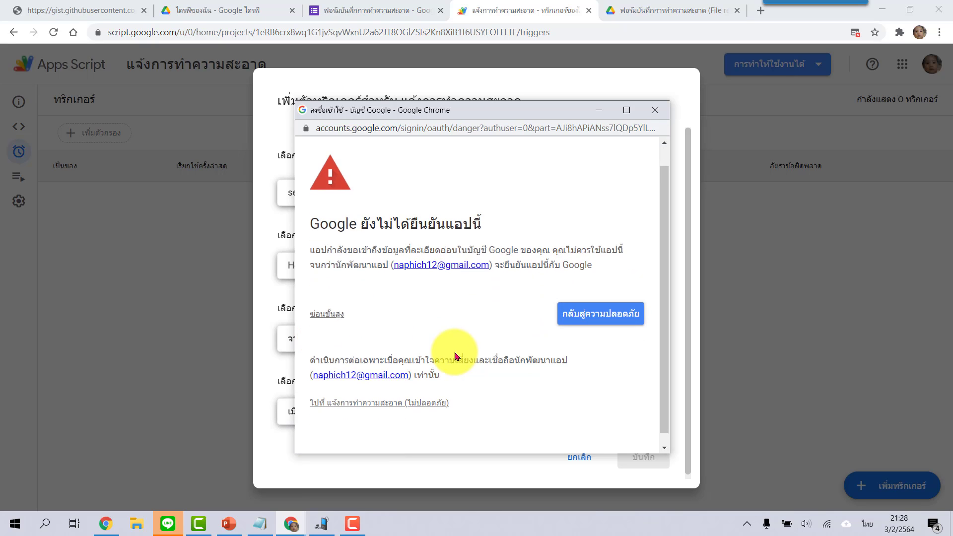
{"action": "left_click", "coordinate": [362, 393]}
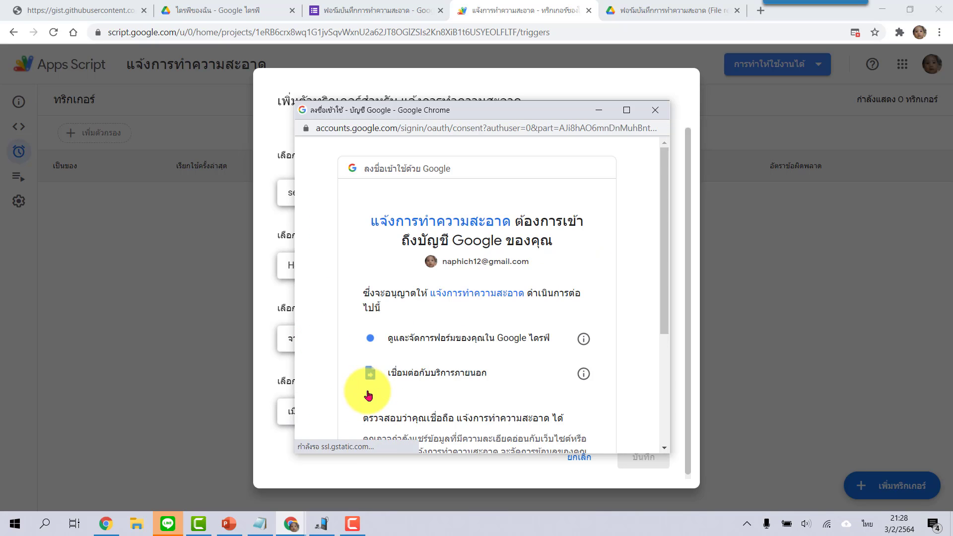
{"action": "left_click_drag", "start_coordinate": [664, 298], "coordinate": [662, 403]}
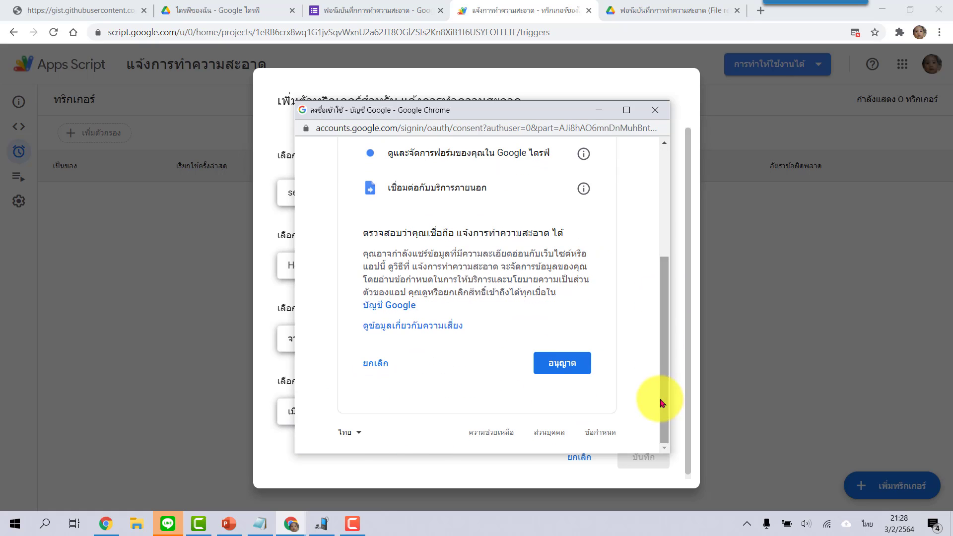
{"action": "left_click", "coordinate": [573, 365]}
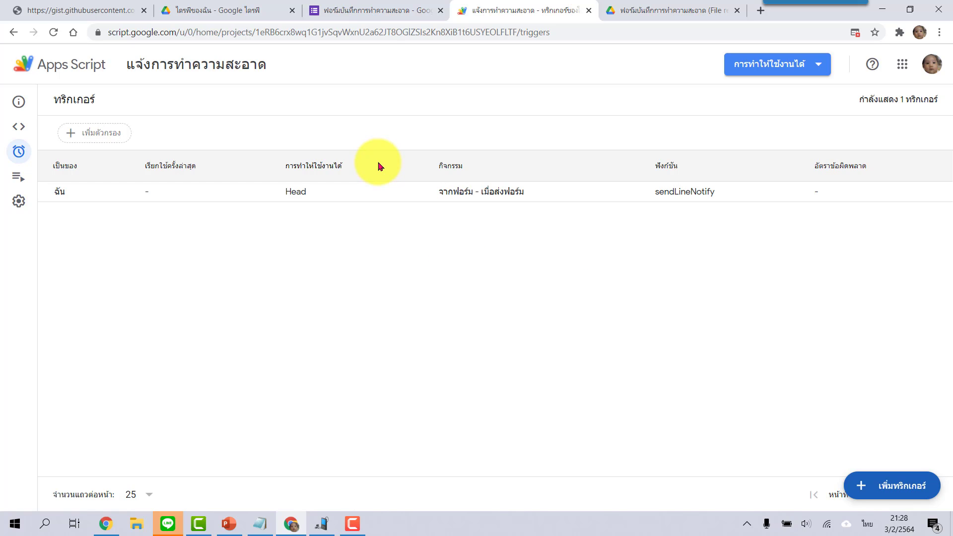
Return to the ฟอร์มบันทึกการทำความสะอาด form, review its existing response summary and open the form preview
{"action": "left_click", "coordinate": [369, 11]}
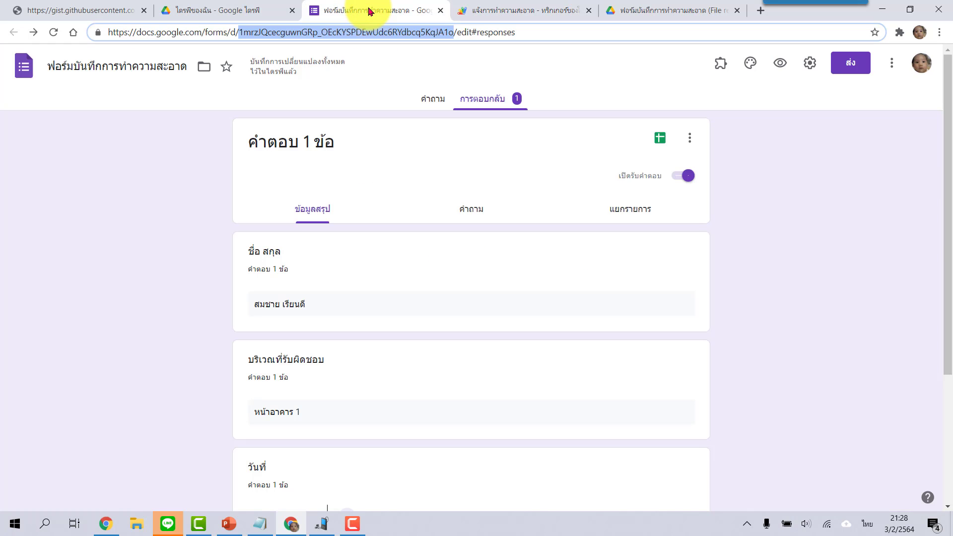
{"action": "scroll", "coordinate": [403, 263], "scroll_direction": "down", "scroll_amount": 1}
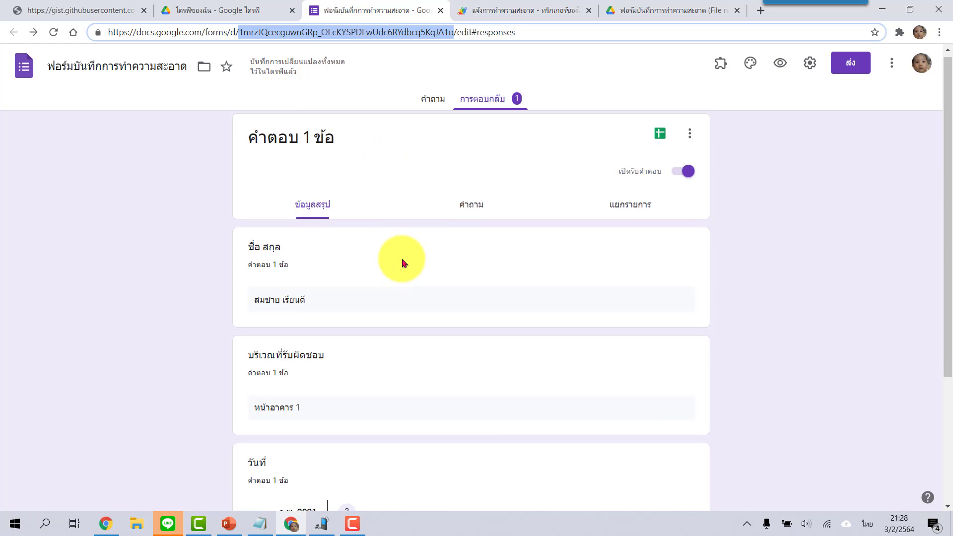
{"action": "scroll", "coordinate": [403, 263], "scroll_direction": "down", "scroll_amount": 4}
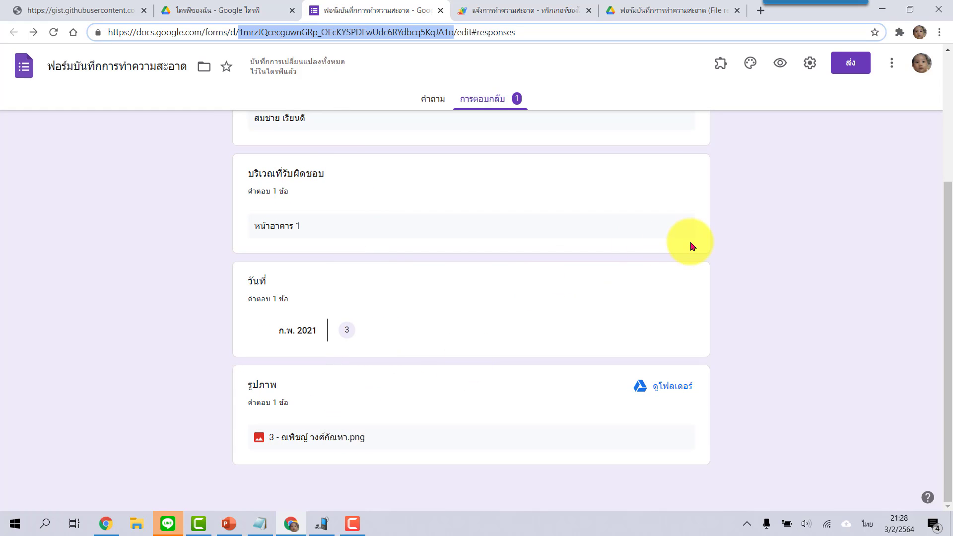
{"action": "scroll", "coordinate": [692, 246], "scroll_direction": "up", "scroll_amount": 3}
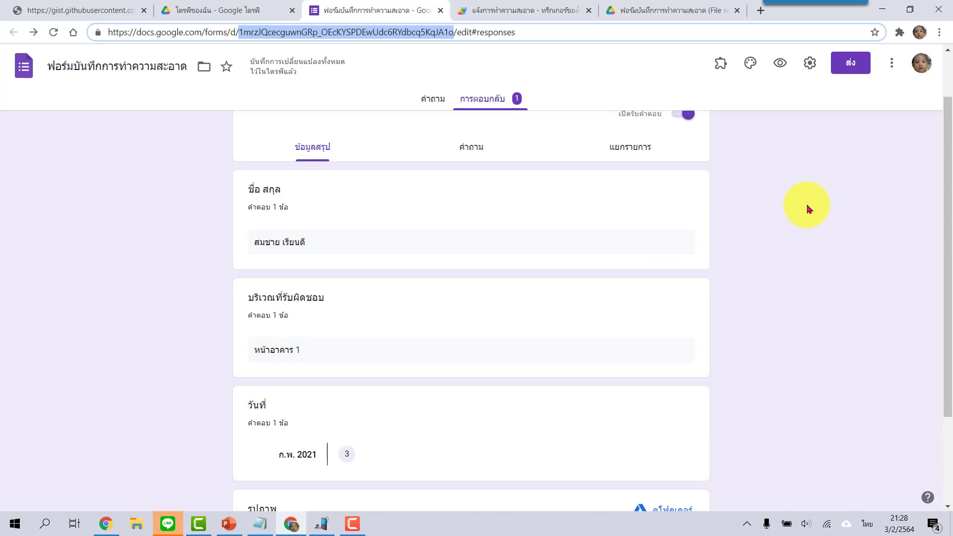
{"action": "left_click", "coordinate": [781, 69]}
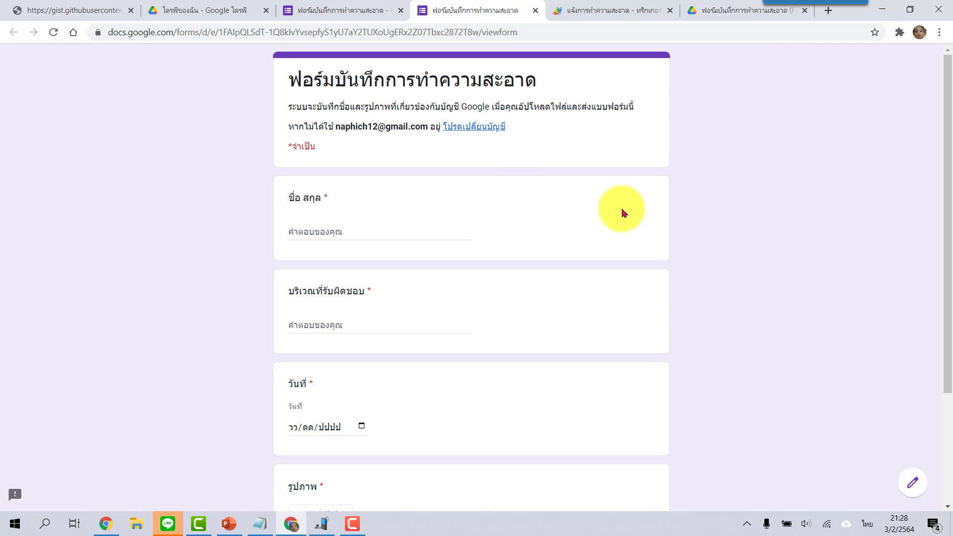
Fill in the respondent's full name, อาคาร2 as บริเวณที่รับผิดชอบ and 03/02/2021 as วันที่
{"action": "left_click", "coordinate": [355, 231]}
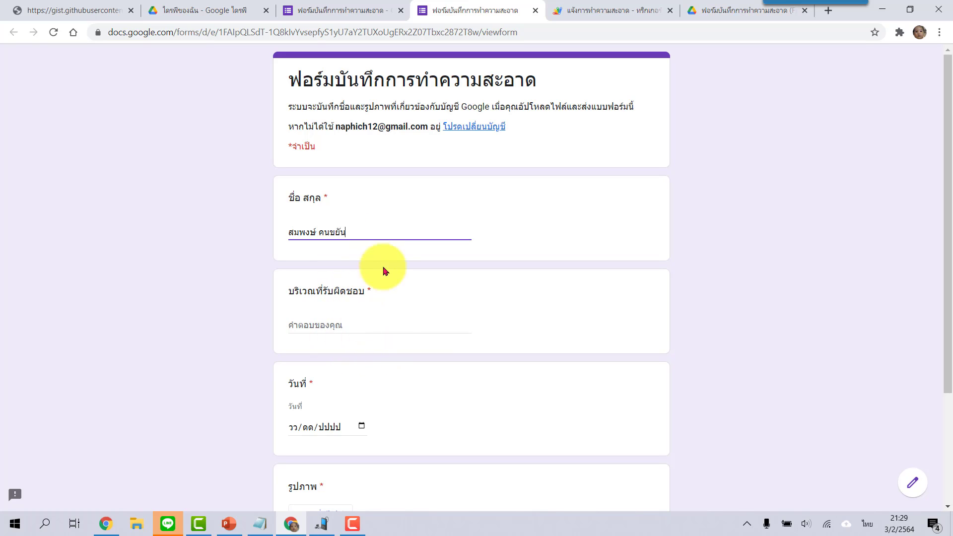
{"action": "scroll", "coordinate": [454, 321], "scroll_direction": "down", "scroll_amount": 3}
{"action": "left_click", "coordinate": [351, 200]}
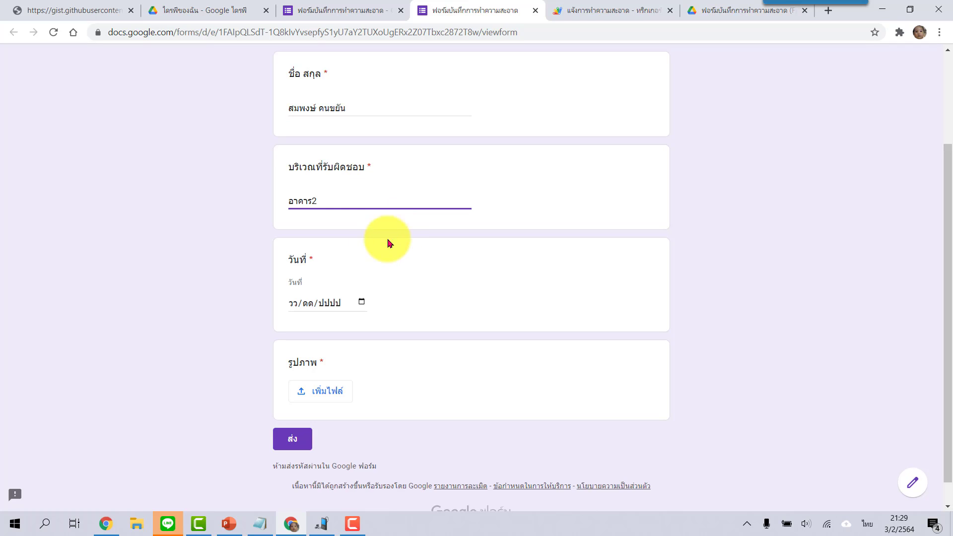
{"action": "left_click", "coordinate": [361, 302]}
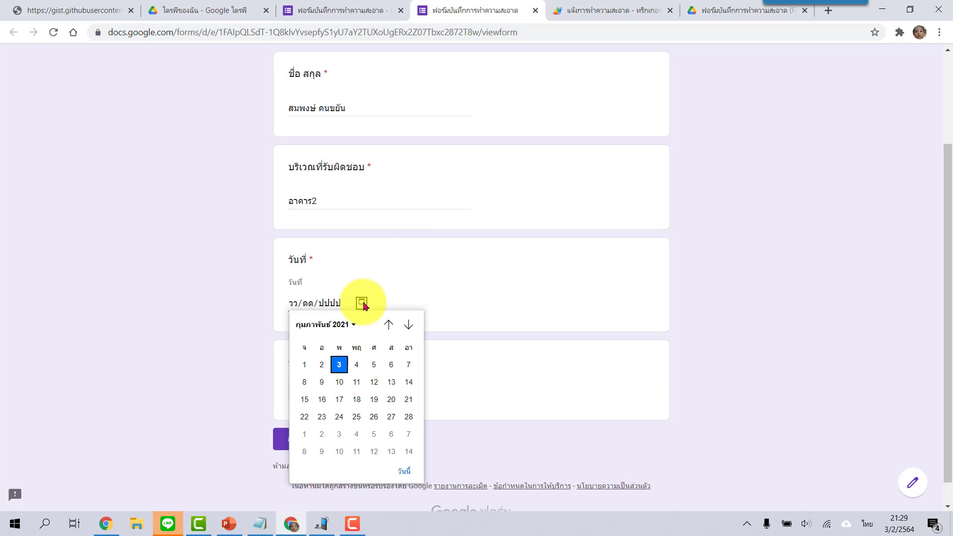
{"action": "left_click", "coordinate": [340, 365]}
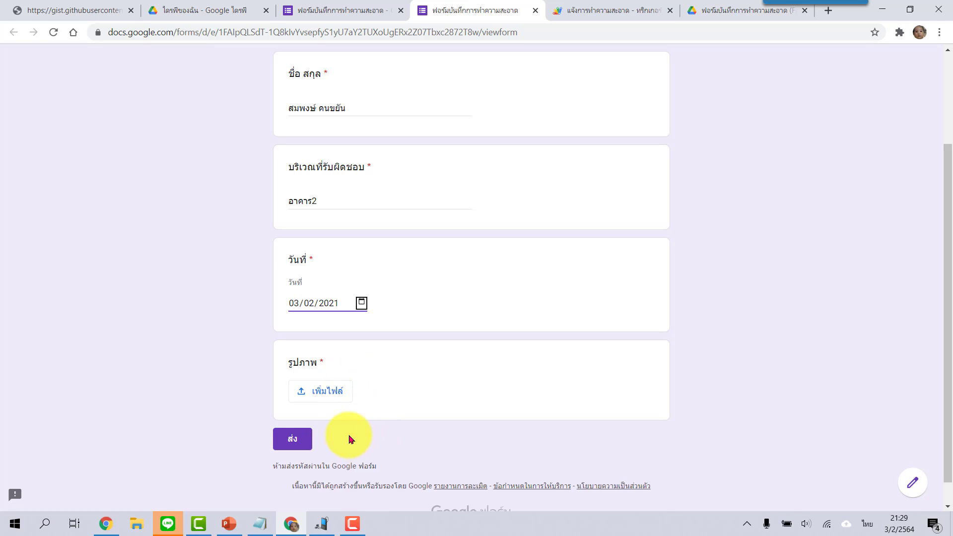
Upload the picture 2.png from the รูปทำแอป folder to the รูปภาพ question and submit the form
{"action": "left_click", "coordinate": [334, 391]}
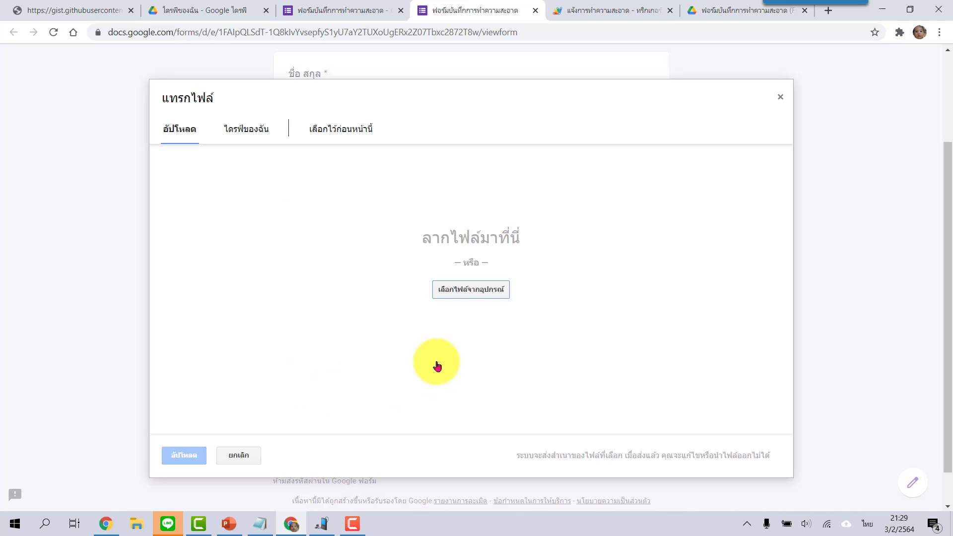
{"action": "left_click", "coordinate": [464, 293]}
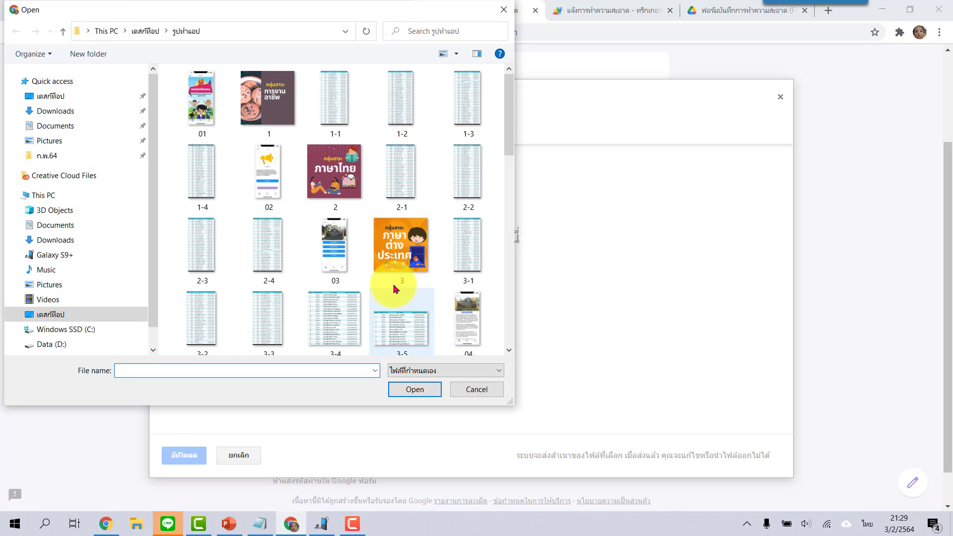
{"action": "left_click", "coordinate": [342, 173]}
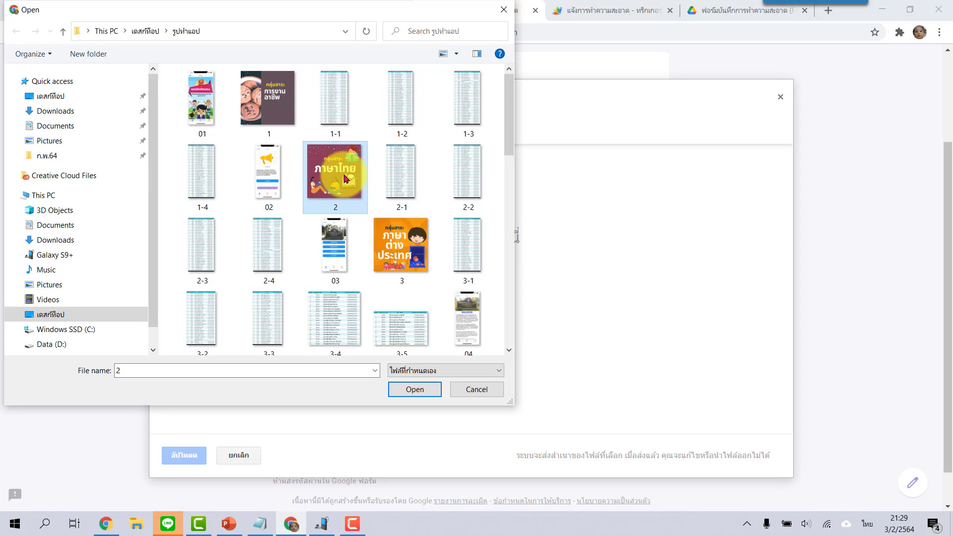
{"action": "left_click", "coordinate": [417, 390]}
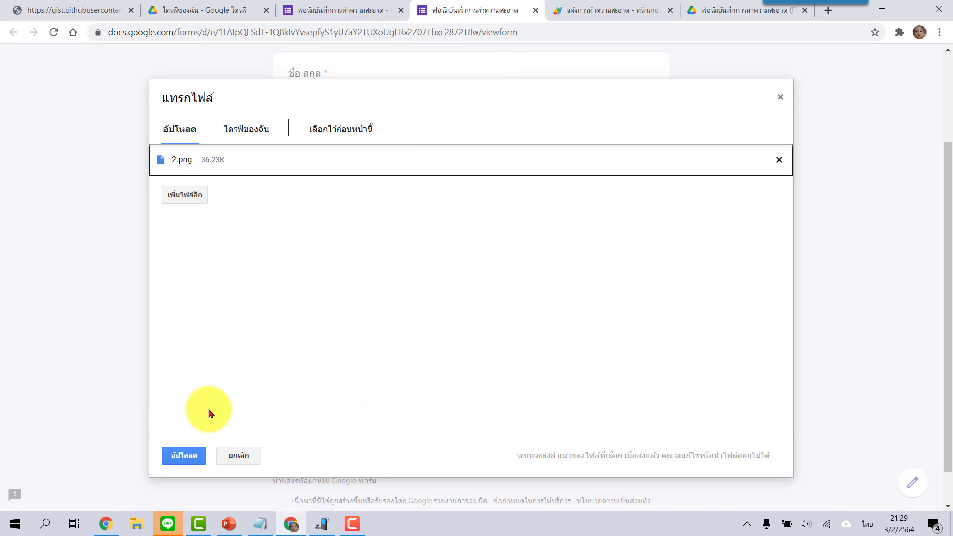
{"action": "left_click", "coordinate": [177, 456]}
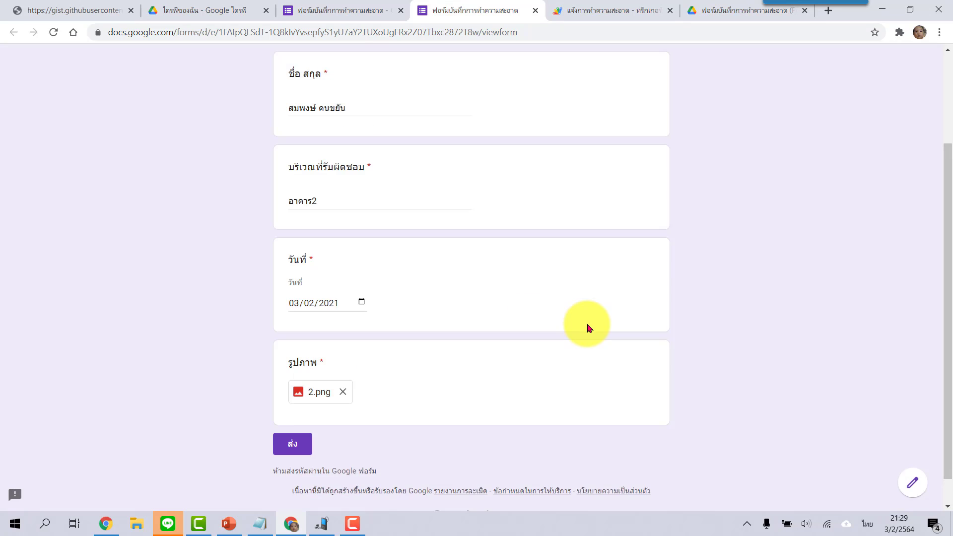
{"action": "left_click", "coordinate": [294, 447]}
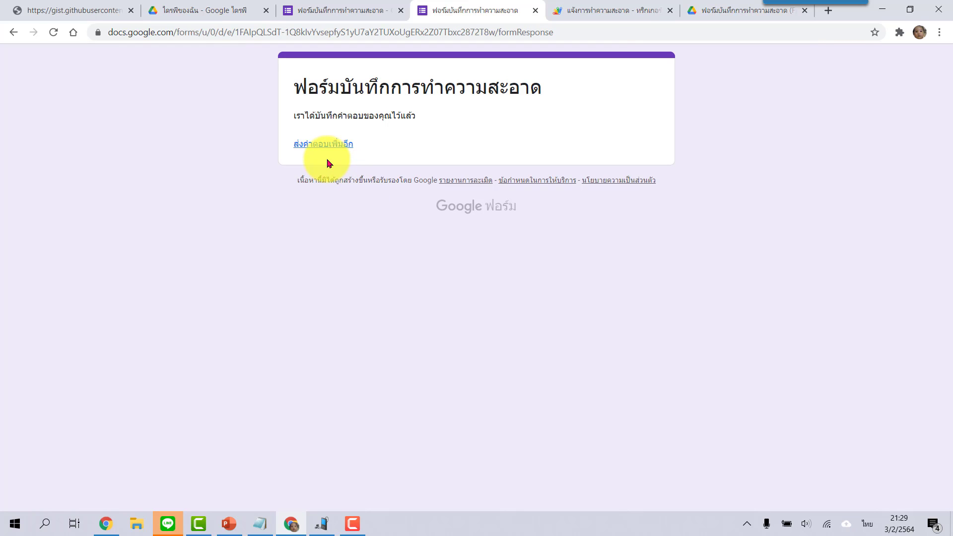
Switch to the mirrored SM-G965F phone and open the LINE Notify chat in LINE
{"action": "left_click", "coordinate": [320, 522]}
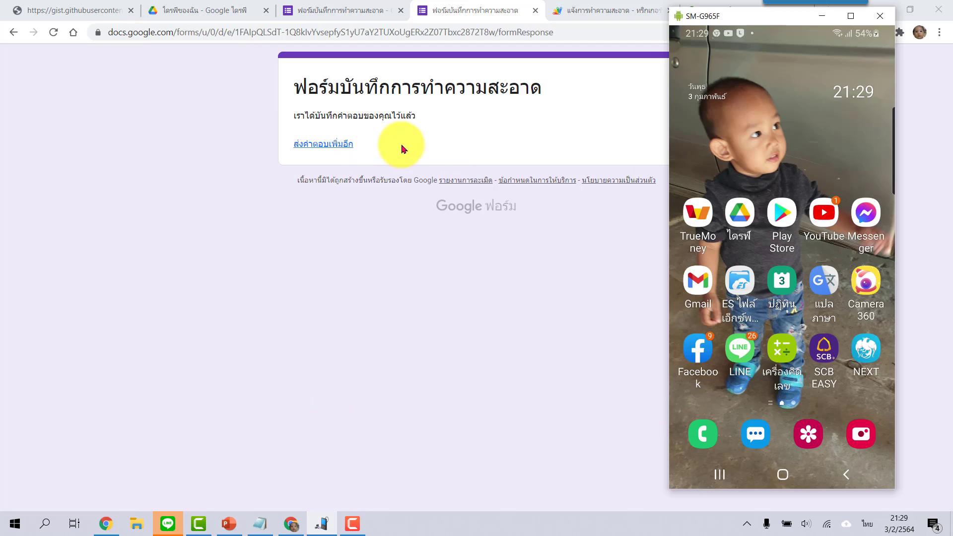
{"action": "left_click", "coordinate": [740, 350]}
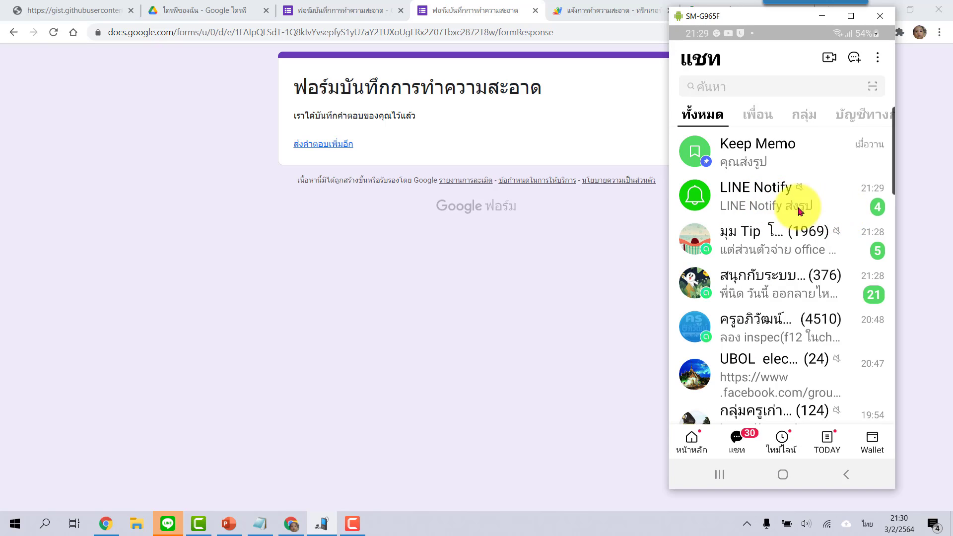
{"action": "left_click", "coordinate": [782, 206]}
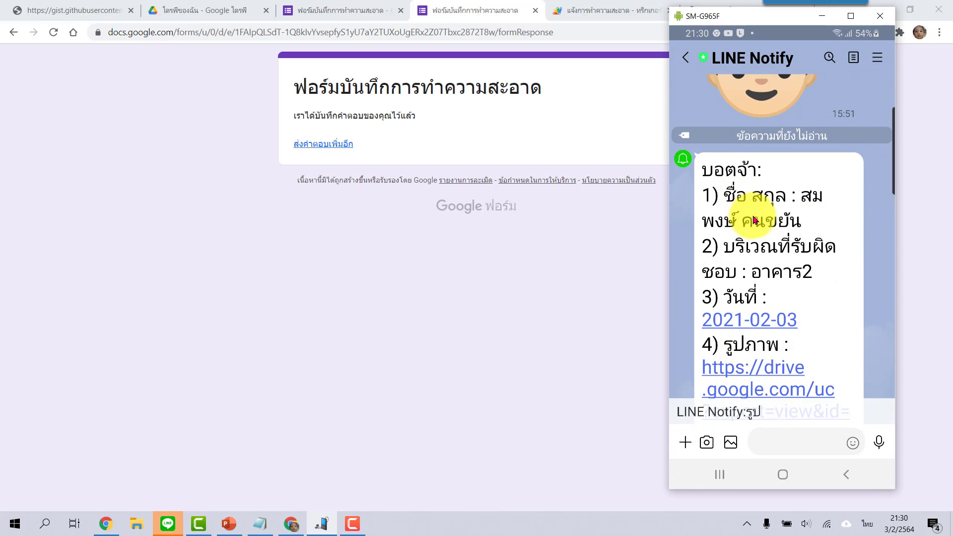
Examine the form answers, picture links and images sent by บอตจ้า and บอตนะจ้ะ in the LINE Notify chat
{"action": "scroll", "coordinate": [755, 219], "scroll_direction": "down", "scroll_amount": 1}
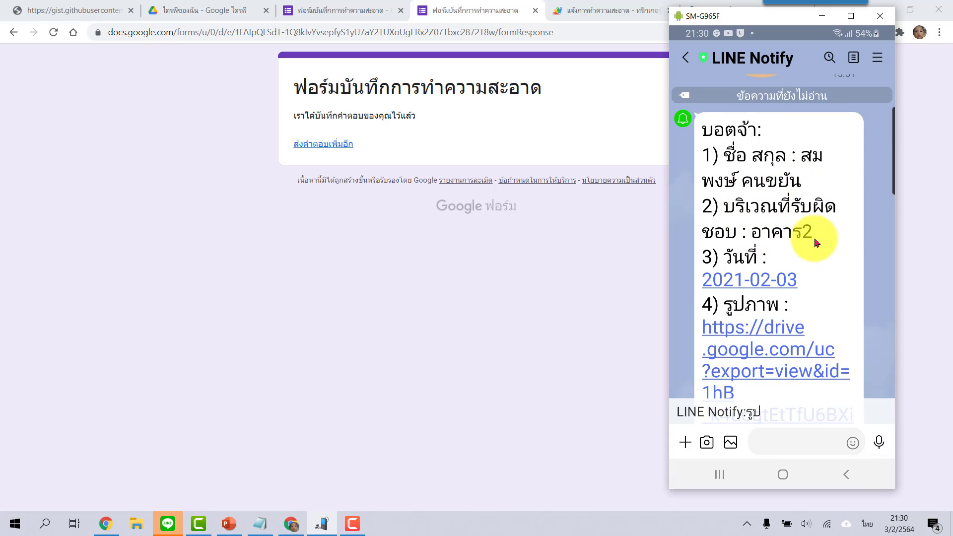
{"action": "scroll", "coordinate": [818, 242], "scroll_direction": "down", "scroll_amount": 1}
{"action": "scroll", "coordinate": [782, 221], "scroll_direction": "down", "scroll_amount": 2}
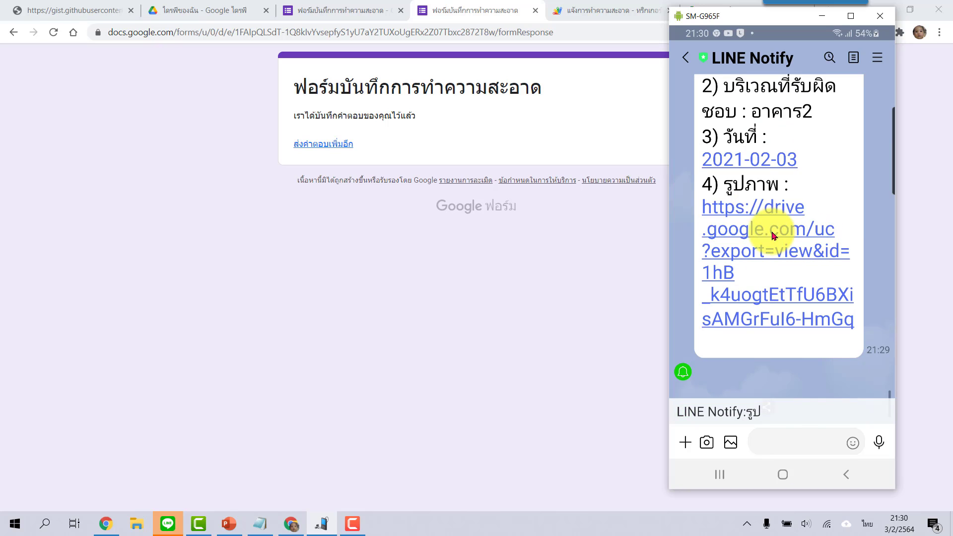
{"action": "scroll", "coordinate": [792, 234], "scroll_direction": "down", "scroll_amount": 3}
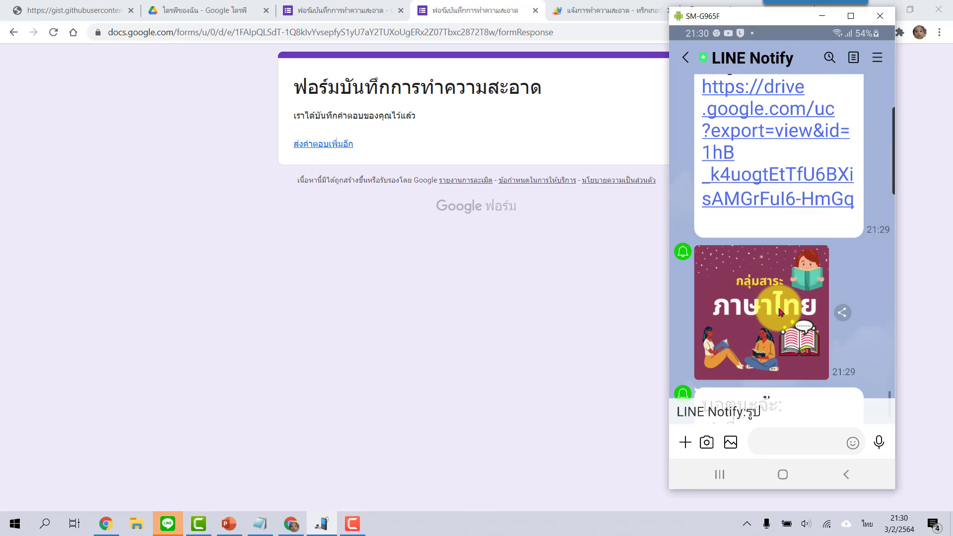
{"action": "scroll", "coordinate": [783, 312], "scroll_direction": "down", "scroll_amount": 1}
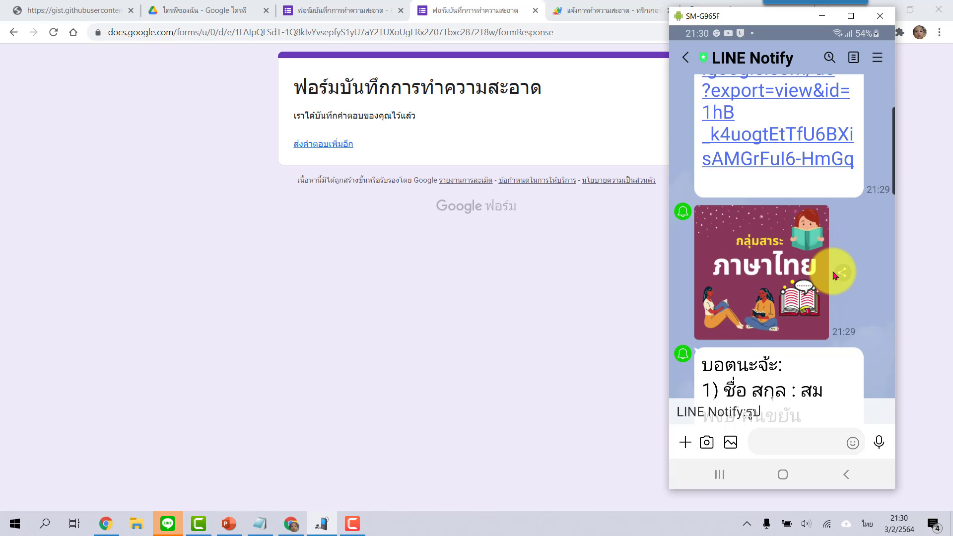
{"action": "scroll", "coordinate": [794, 283], "scroll_direction": "down", "scroll_amount": 2}
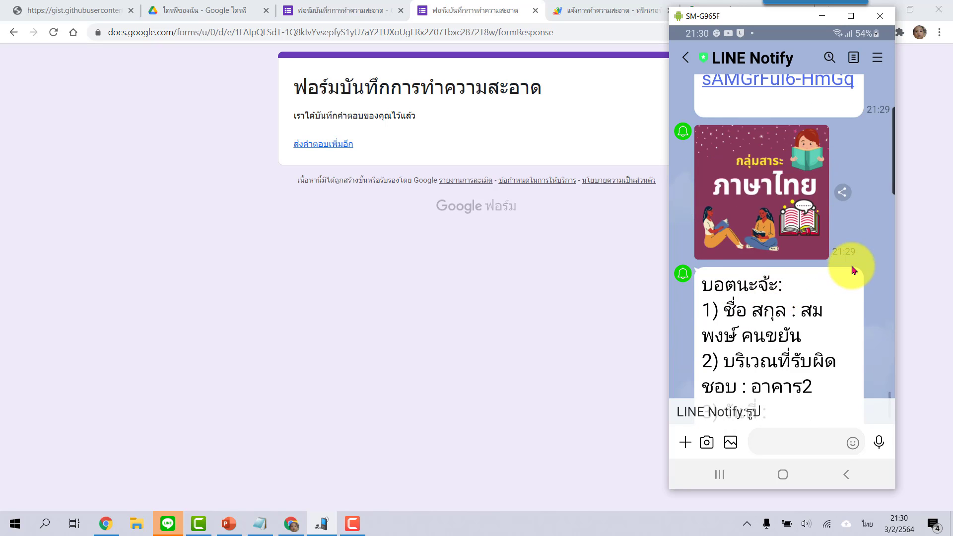
{"action": "scroll", "coordinate": [851, 259], "scroll_direction": "down", "scroll_amount": 2}
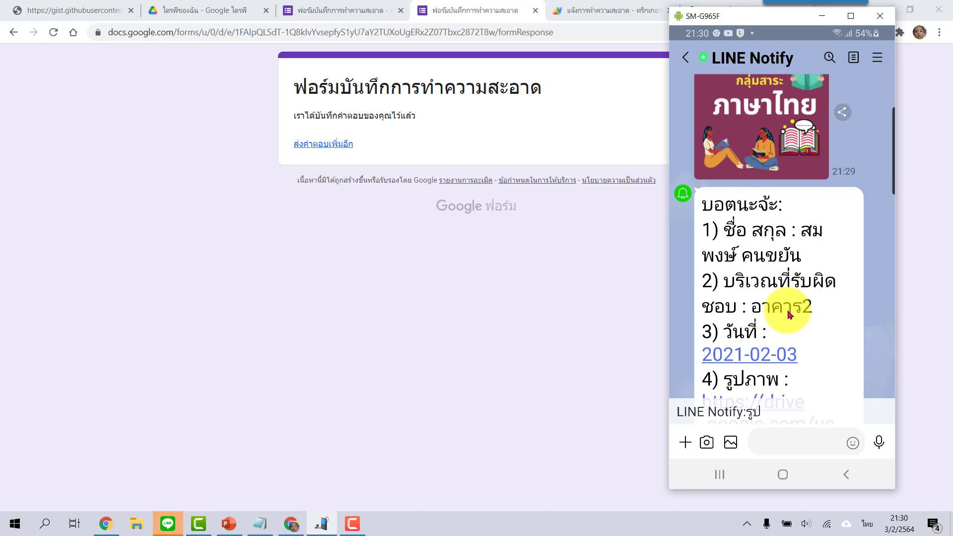
{"action": "scroll", "coordinate": [790, 314], "scroll_direction": "down", "scroll_amount": 2}
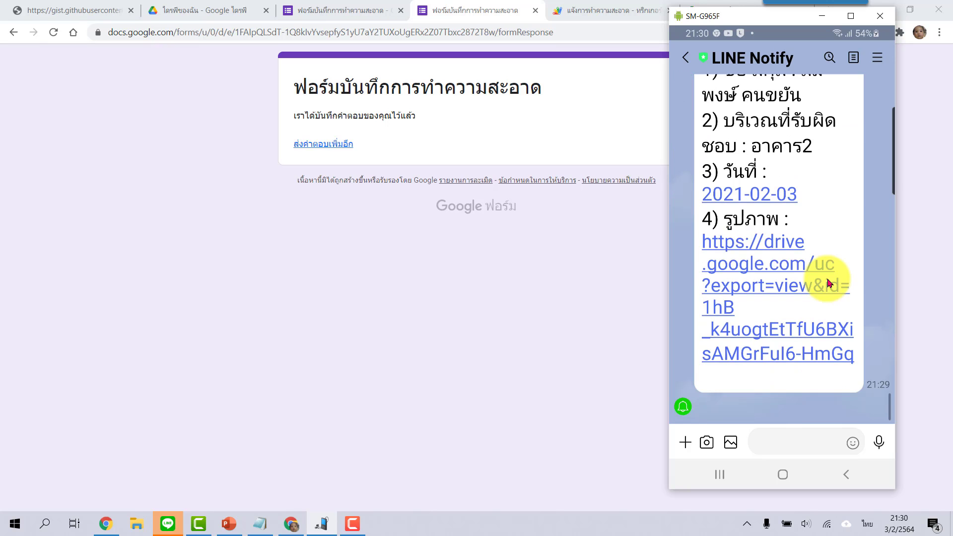
{"action": "scroll", "coordinate": [828, 276], "scroll_direction": "down", "scroll_amount": 2}
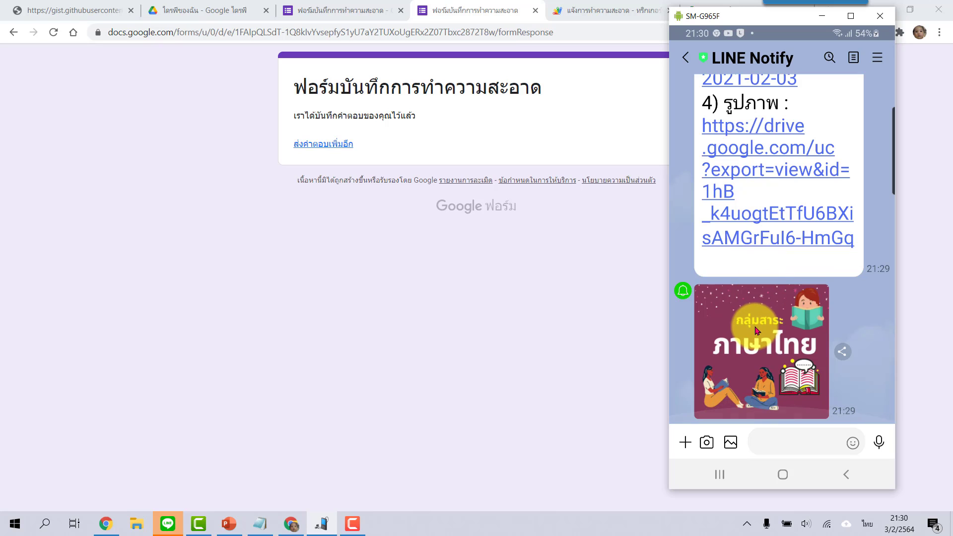
Open the latest รูปภาพ link from the LINE Notify chat in Google Drive with the preselected account, view the picture and return to the chat
{"action": "left_click", "coordinate": [766, 222]}
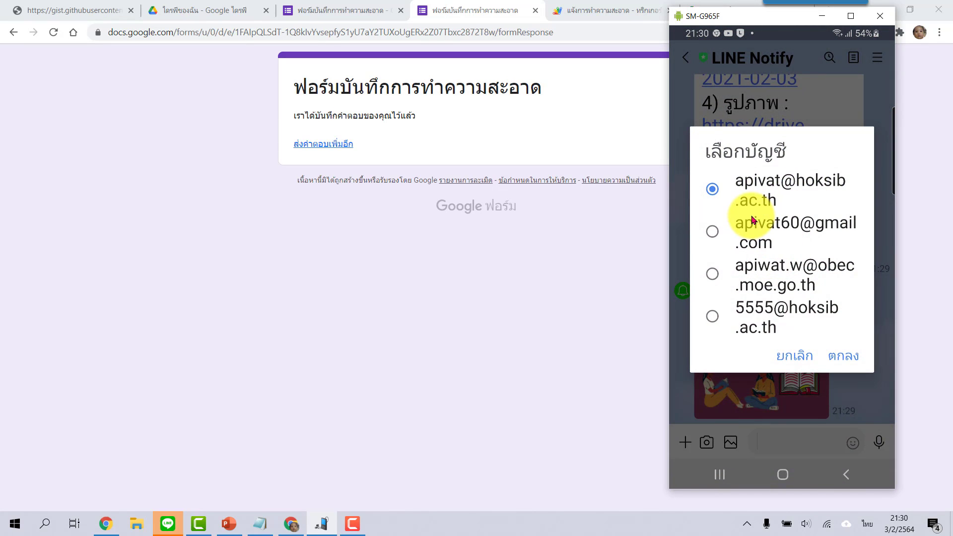
{"action": "left_click", "coordinate": [842, 357]}
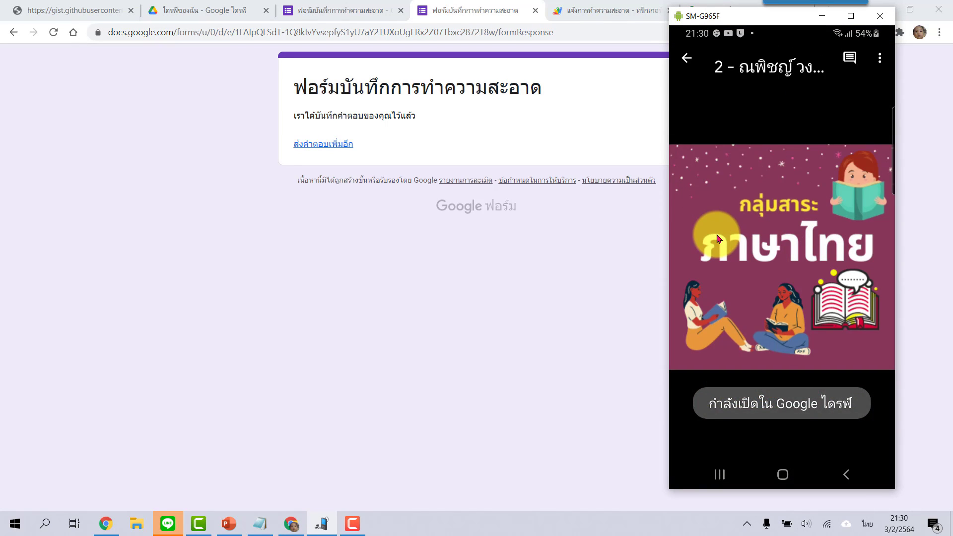
{"action": "left_click", "coordinate": [685, 58]}
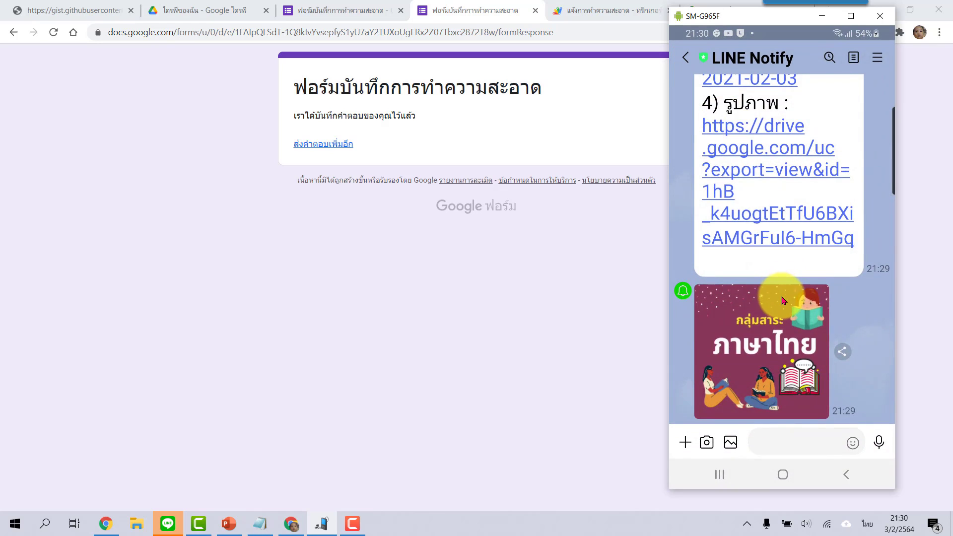
{"action": "scroll", "coordinate": [782, 297], "scroll_direction": "up", "scroll_amount": 3}
{"action": "scroll", "coordinate": [781, 296], "scroll_direction": "up", "scroll_amount": 3}
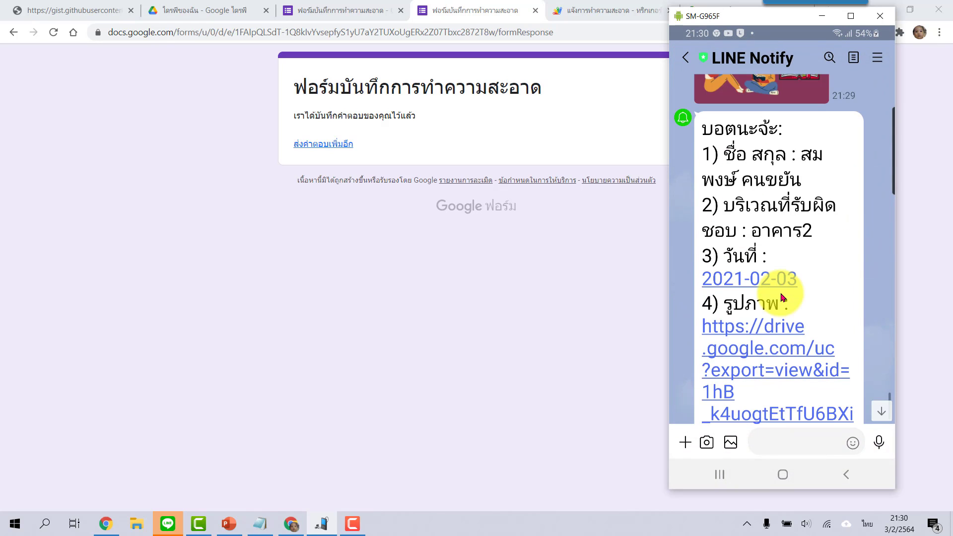
{"action": "scroll", "coordinate": [782, 297], "scroll_direction": "up", "scroll_amount": 3}
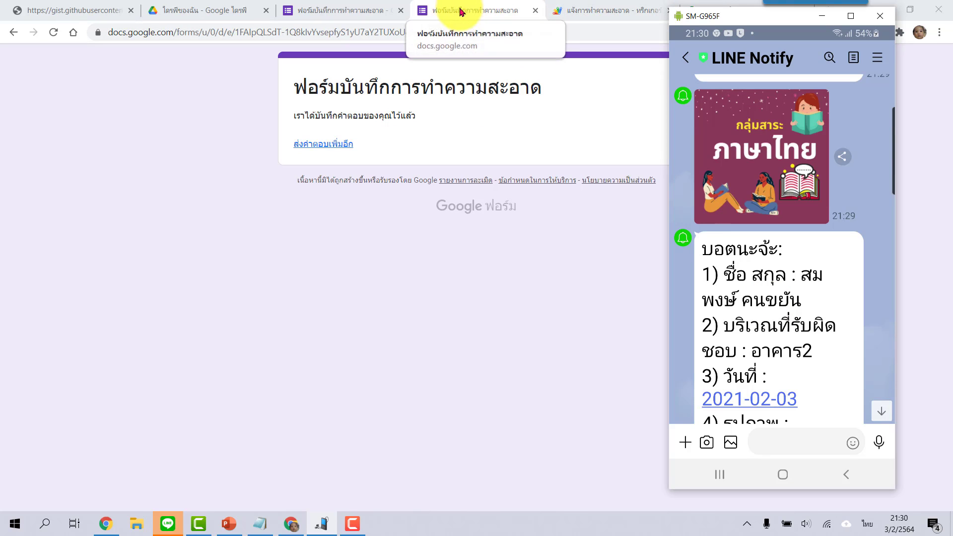
Switch to Chrome and review the form's responses, the sendLineNotify trigger, the File responses folder and My Drive
{"action": "left_click", "coordinate": [365, 11]}
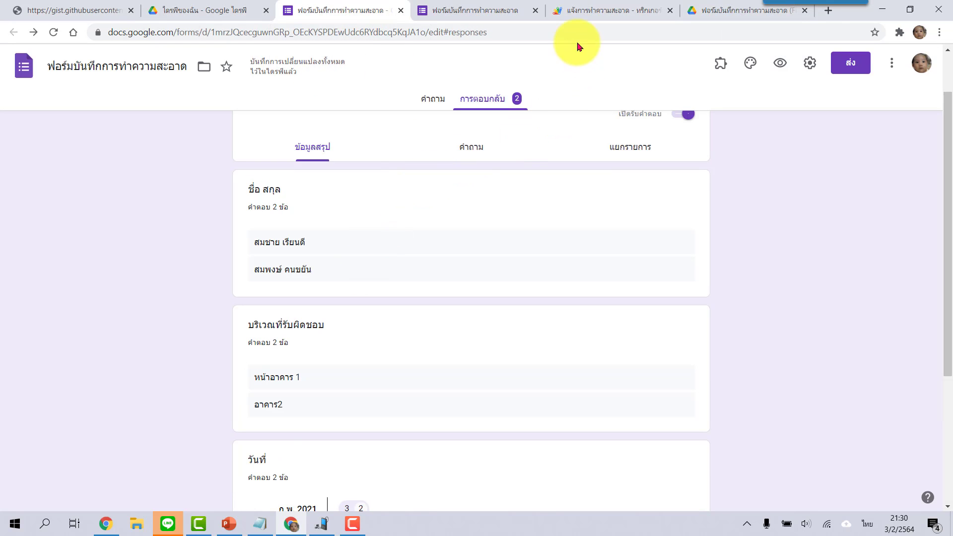
{"action": "left_click", "coordinate": [599, 13]}
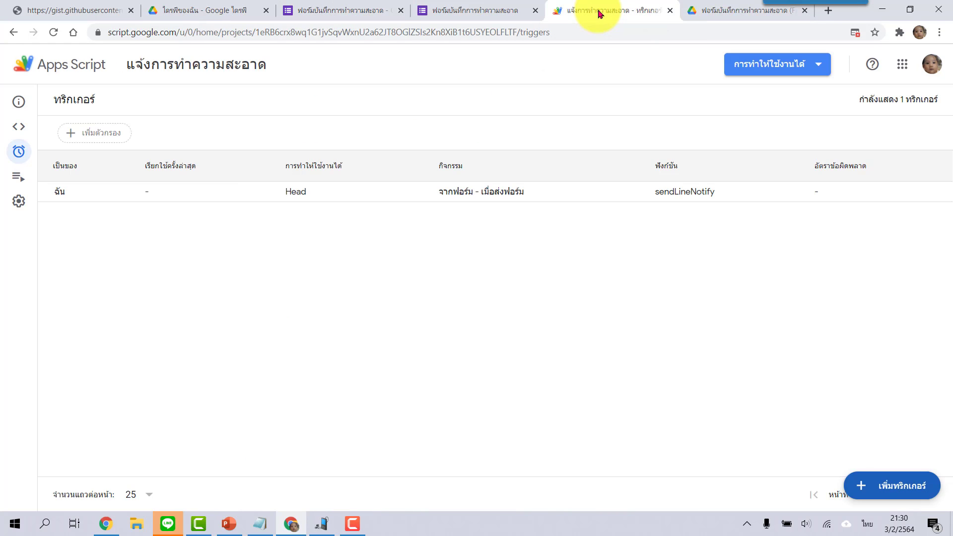
{"action": "left_click", "coordinate": [710, 10]}
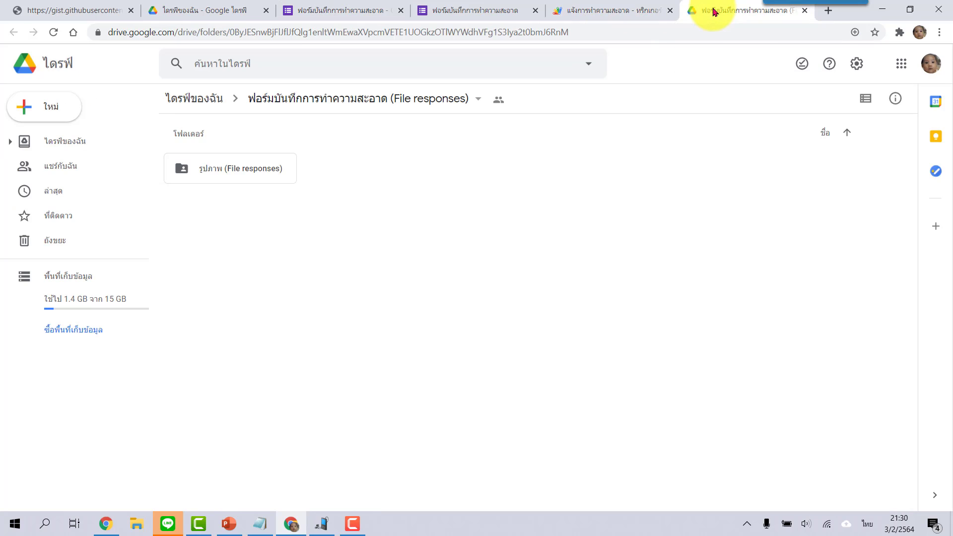
{"action": "left_click", "coordinate": [608, 9]}
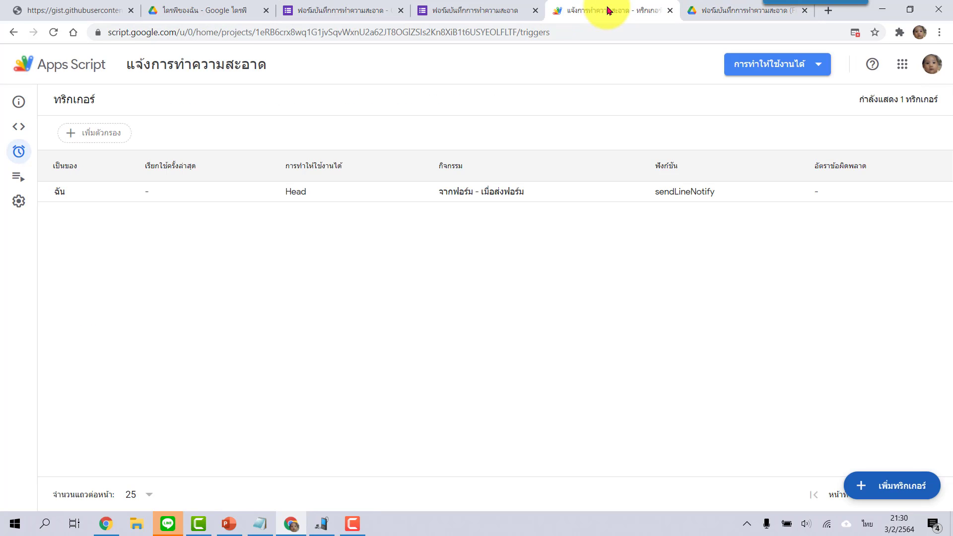
{"action": "left_click", "coordinate": [473, 10]}
{"action": "left_click", "coordinate": [201, 7]}
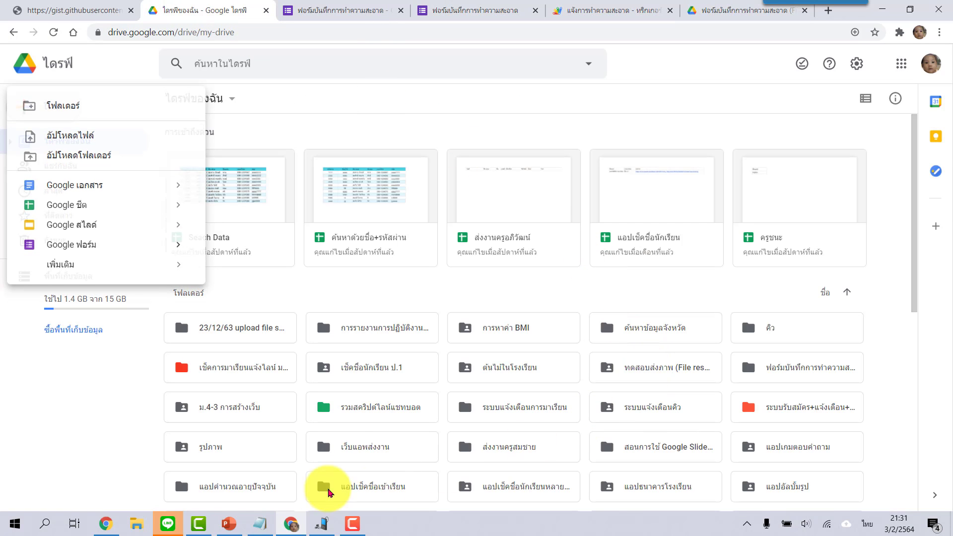
Return to the mirrored SM-G965F phone and review the บอตจ้า and บอตนะจ้ะ messages for the อาคาร2 response
{"action": "left_click", "coordinate": [329, 525]}
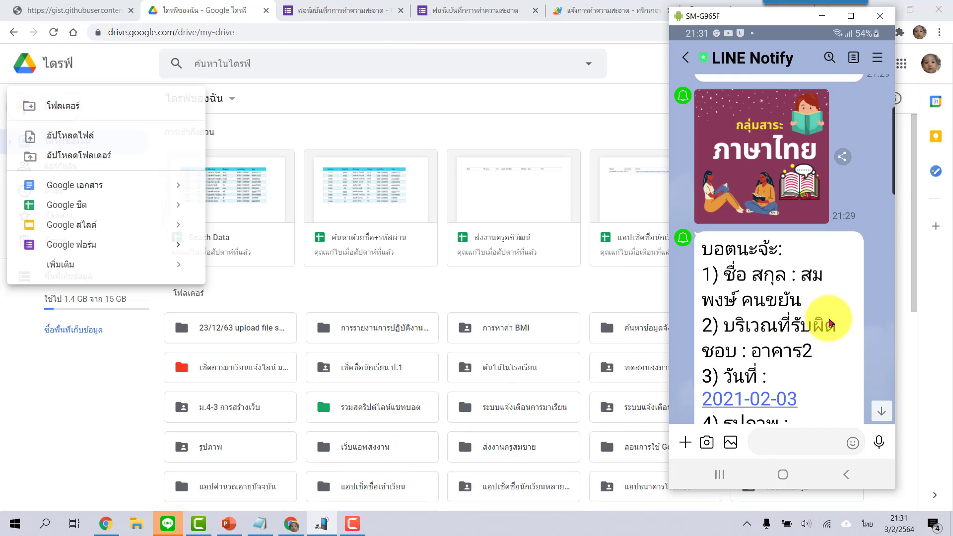
{"action": "scroll", "coordinate": [823, 319], "scroll_direction": "up", "scroll_amount": 2}
{"action": "scroll", "coordinate": [823, 320], "scroll_direction": "up", "scroll_amount": 5}
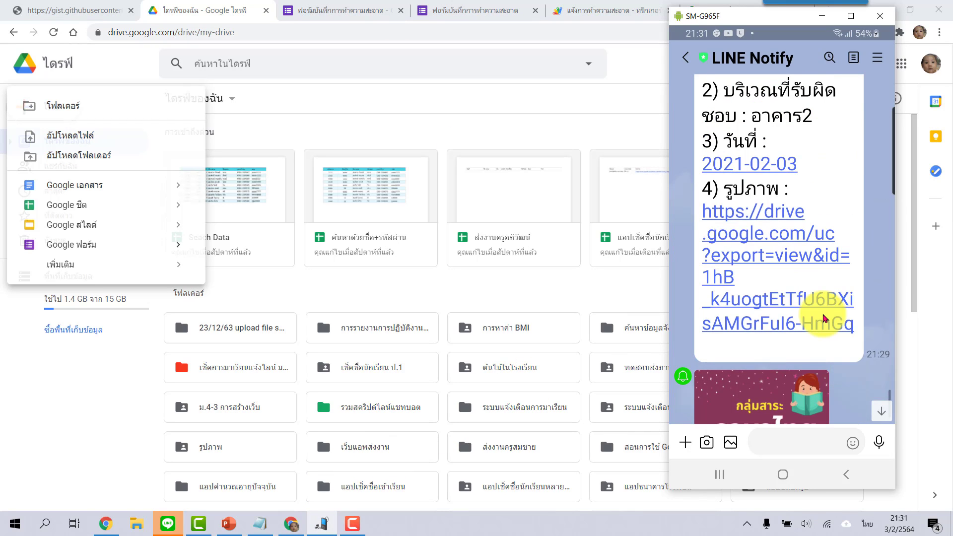
{"action": "scroll", "coordinate": [824, 319], "scroll_direction": "down", "scroll_amount": 8}
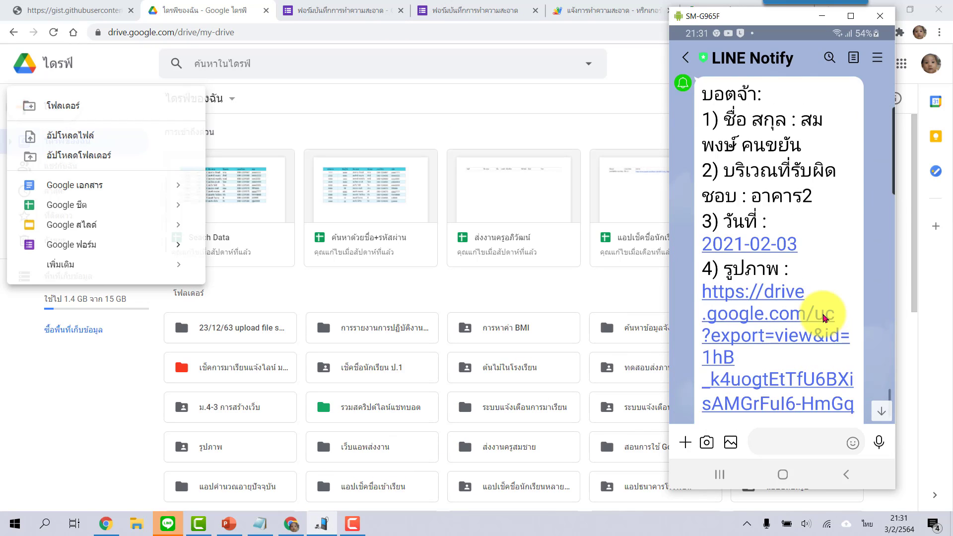
{"action": "scroll", "coordinate": [824, 319], "scroll_direction": "down", "scroll_amount": 2}
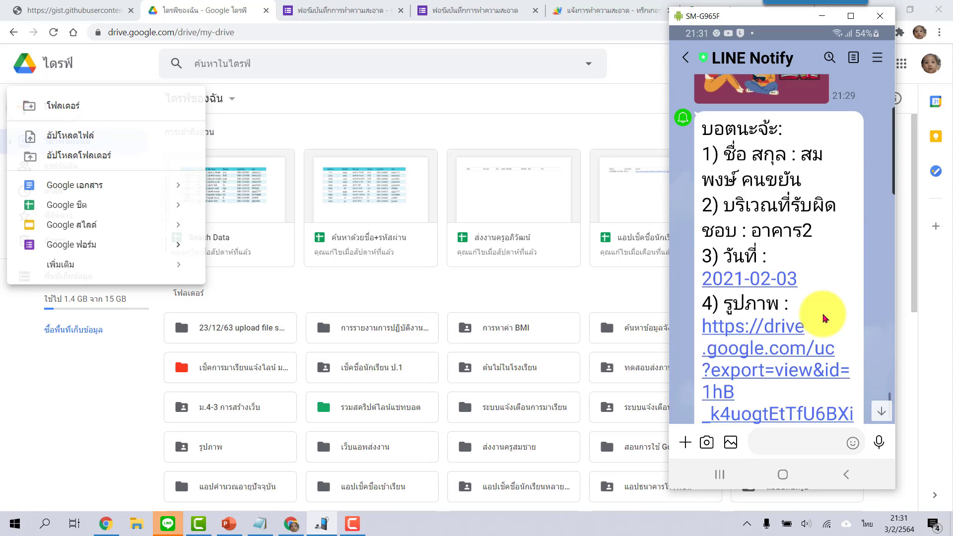